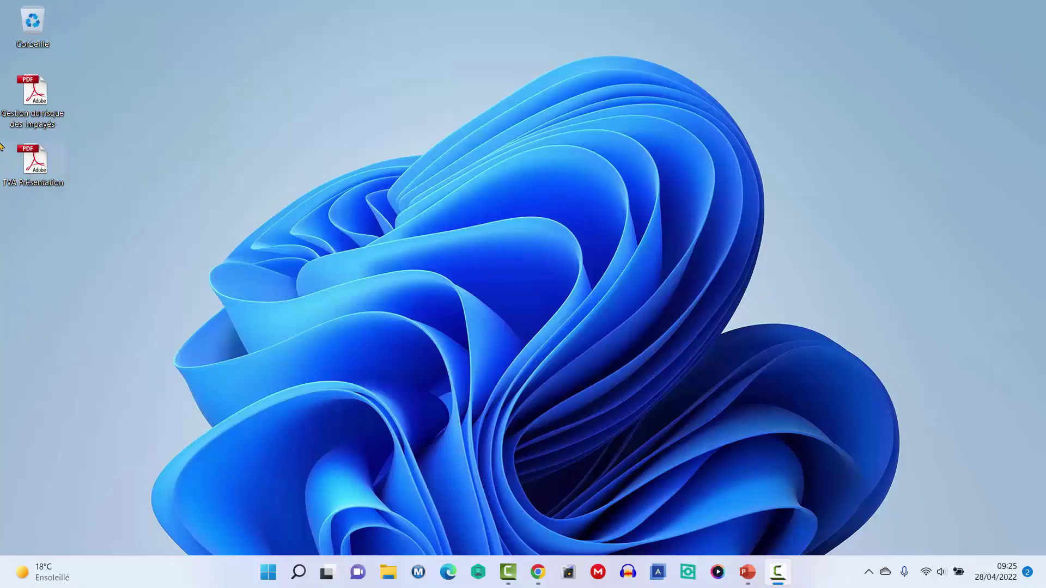
- Move the Gestion du risque des impayés and TVA Présentation PDF icons to mid-desktop
{"action": "left_click_drag", "start_coordinate": [1, 60], "coordinate": [104, 249]}
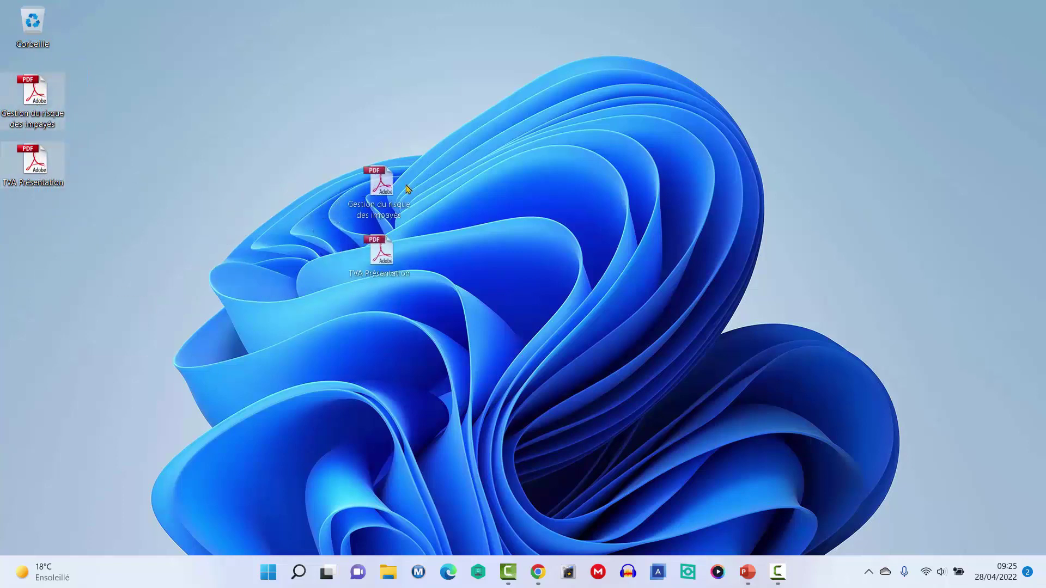
{"action": "left_click_drag", "start_coordinate": [38, 97], "coordinate": [430, 166]}
{"action": "left_click", "coordinate": [415, 287]}
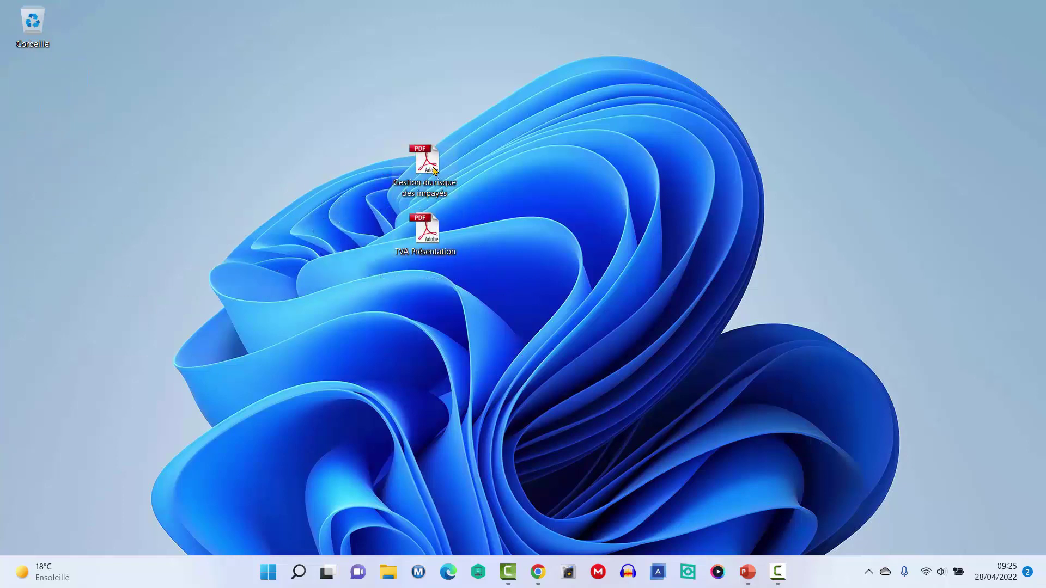
- Open TVA Présentation.pdf in Acrobat and scroll through its nine pages and back
{"action": "double_click", "coordinate": [429, 234]}
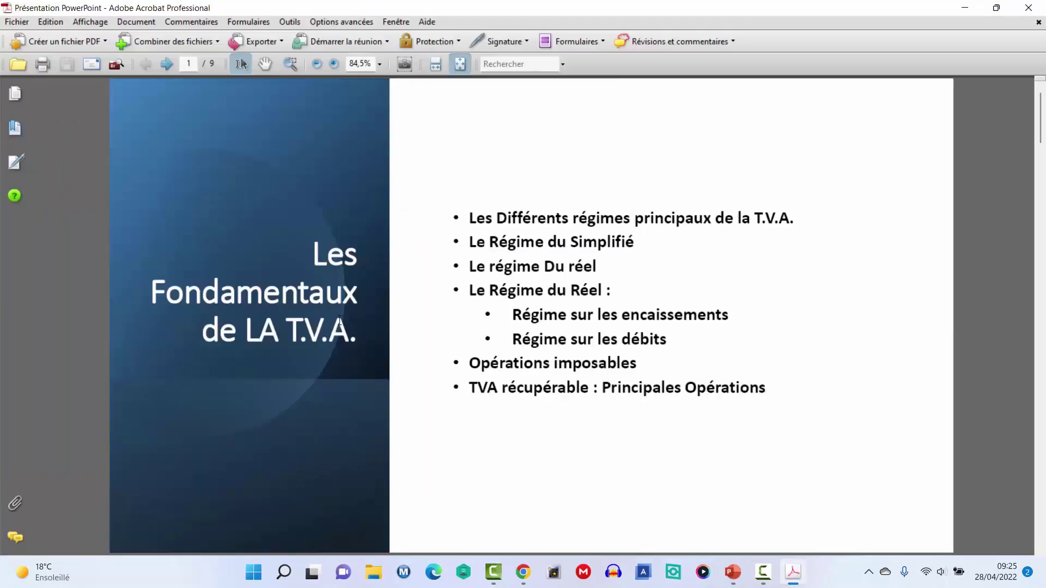
{"action": "scroll", "coordinate": [578, 283], "scroll_direction": "down", "scroll_amount": 2}
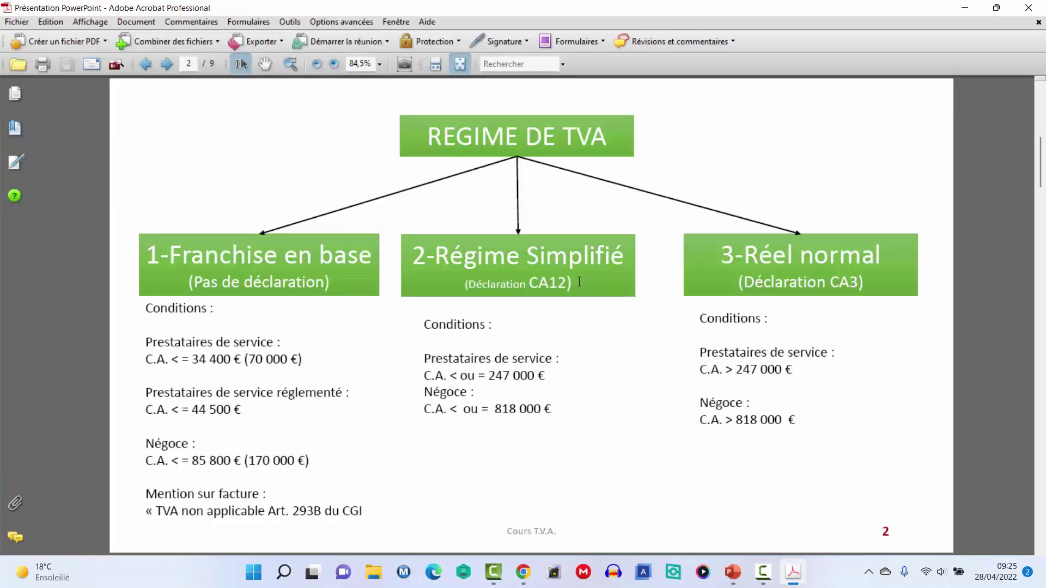
{"action": "scroll", "coordinate": [579, 281], "scroll_direction": "down", "scroll_amount": 2}
{"action": "scroll", "coordinate": [579, 281], "scroll_direction": "down", "scroll_amount": 2}
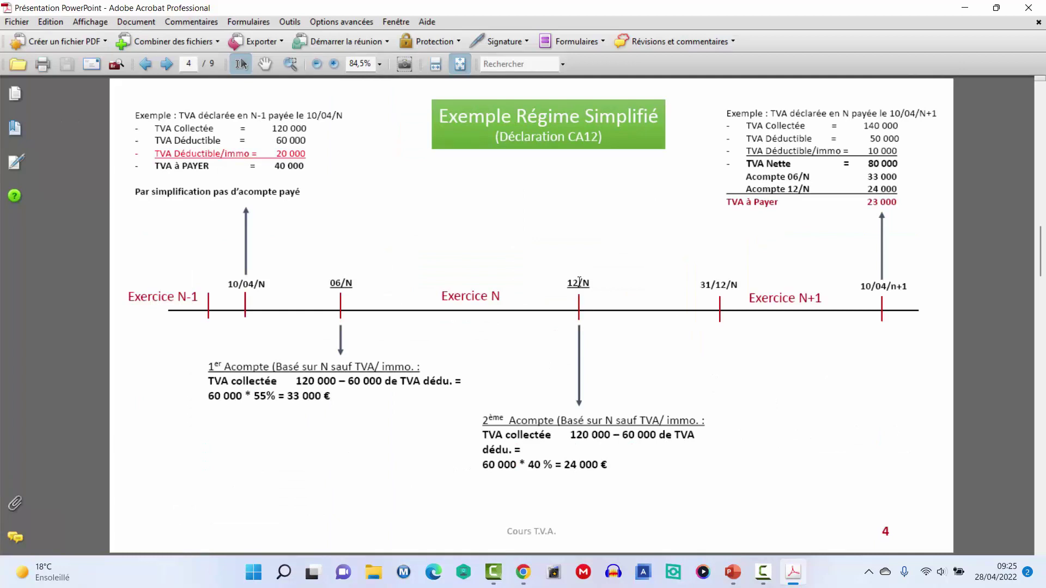
{"action": "scroll", "coordinate": [579, 281], "scroll_direction": "down", "scroll_amount": 2}
{"action": "scroll", "coordinate": [717, 377], "scroll_direction": "down", "scroll_amount": 6}
{"action": "scroll", "coordinate": [719, 379], "scroll_direction": "down", "scroll_amount": 2}
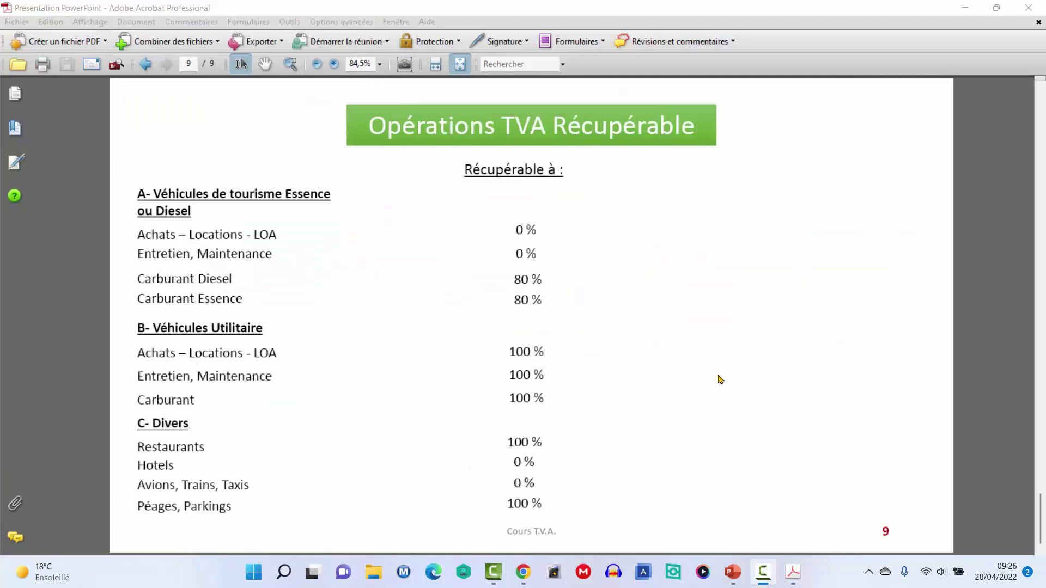
{"action": "scroll", "coordinate": [721, 378], "scroll_direction": "up", "scroll_amount": 10}
{"action": "scroll", "coordinate": [718, 374], "scroll_direction": "up", "scroll_amount": 2}
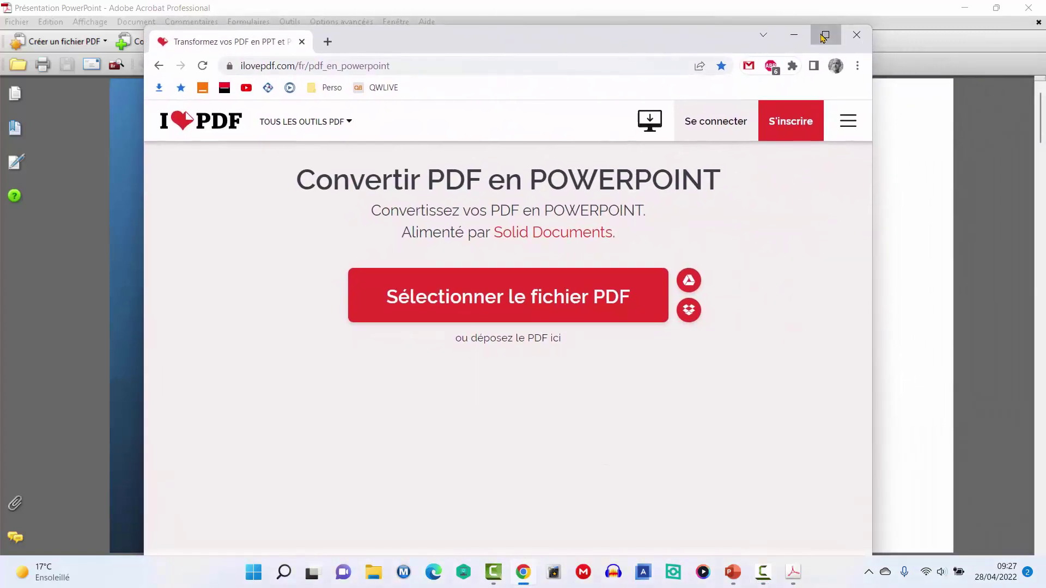
- Maximize the iLovePDF browser window and close the Acrobat window holding the PDF
{"action": "left_click", "coordinate": [824, 35]}
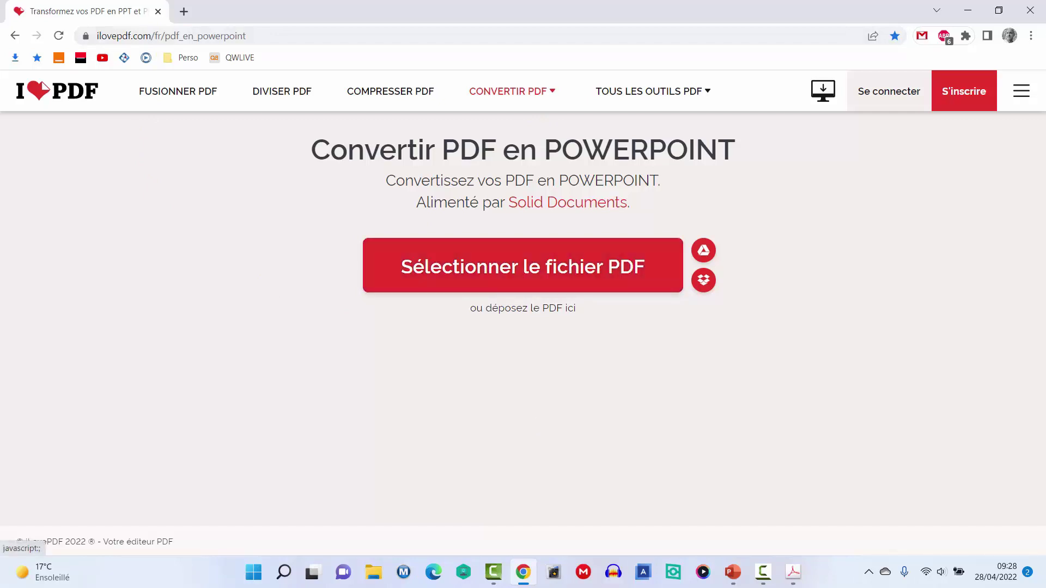
{"action": "left_click", "coordinate": [793, 572]}
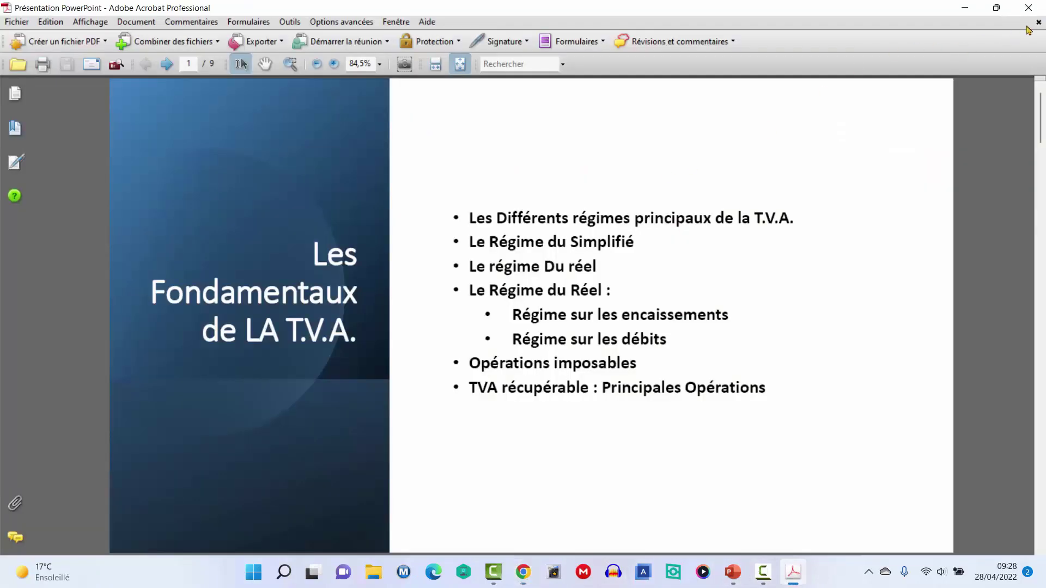
{"action": "left_click", "coordinate": [1024, 7]}
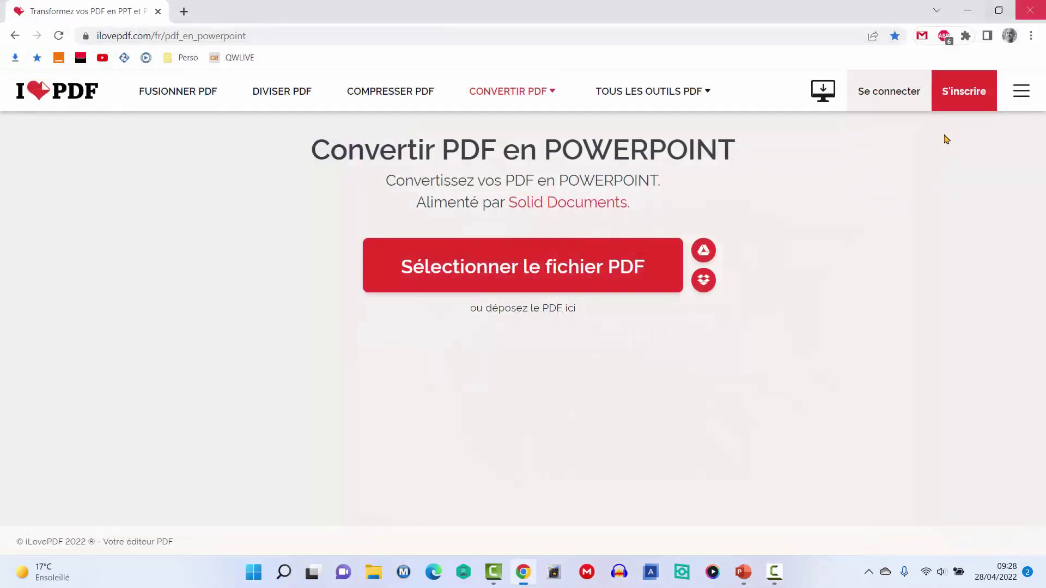
- Upload TVA Présentation.pdf from the Bureau to iLovePDF and convert it to PPTX
{"action": "left_click", "coordinate": [505, 268]}
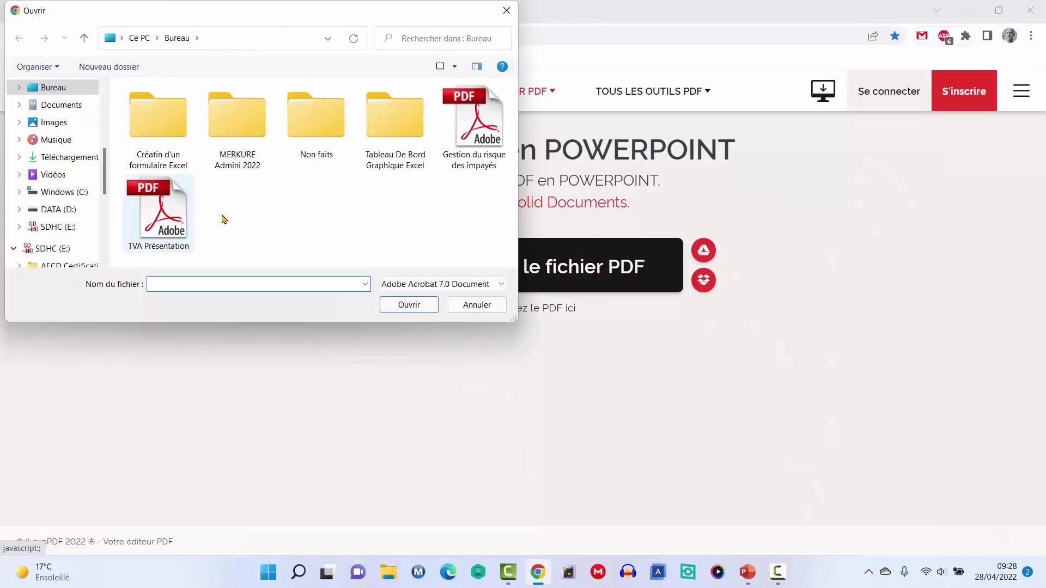
{"action": "double_click", "coordinate": [162, 212]}
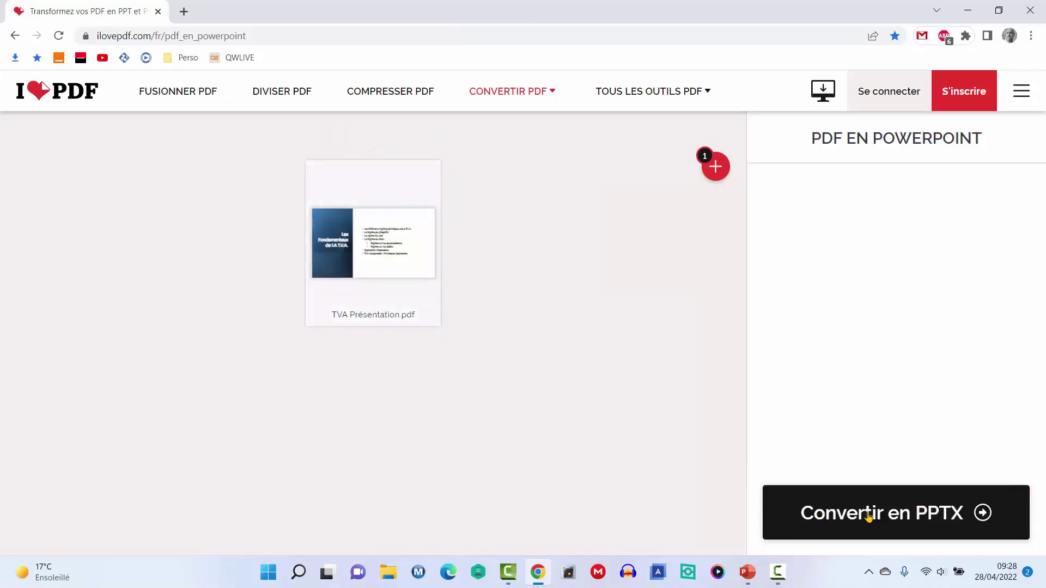
{"action": "left_click", "coordinate": [868, 517]}
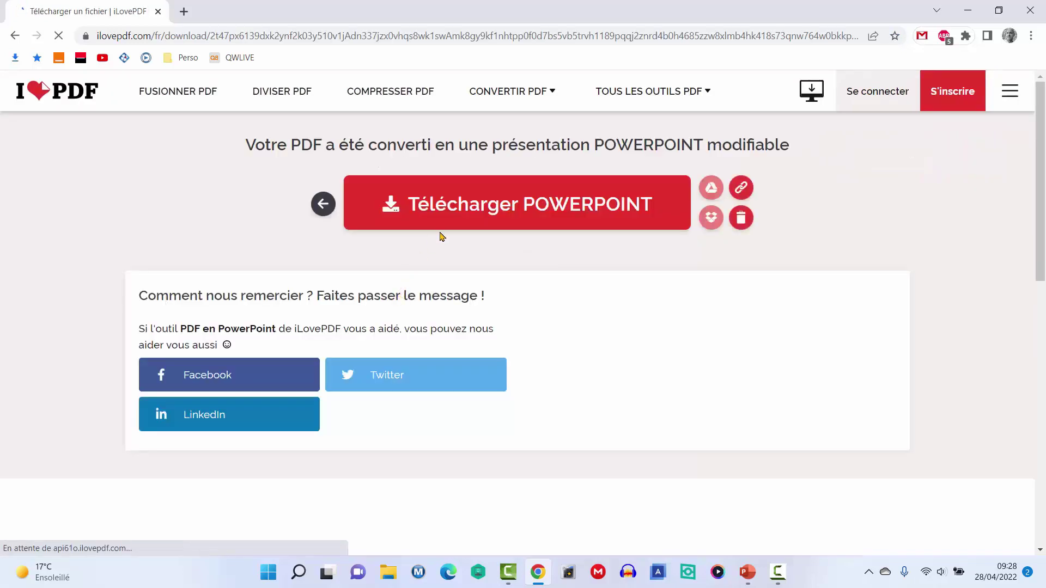
- Download TVA Présentation.pptx to the desktop and open it in PowerPoint
{"action": "left_click", "coordinate": [497, 210]}
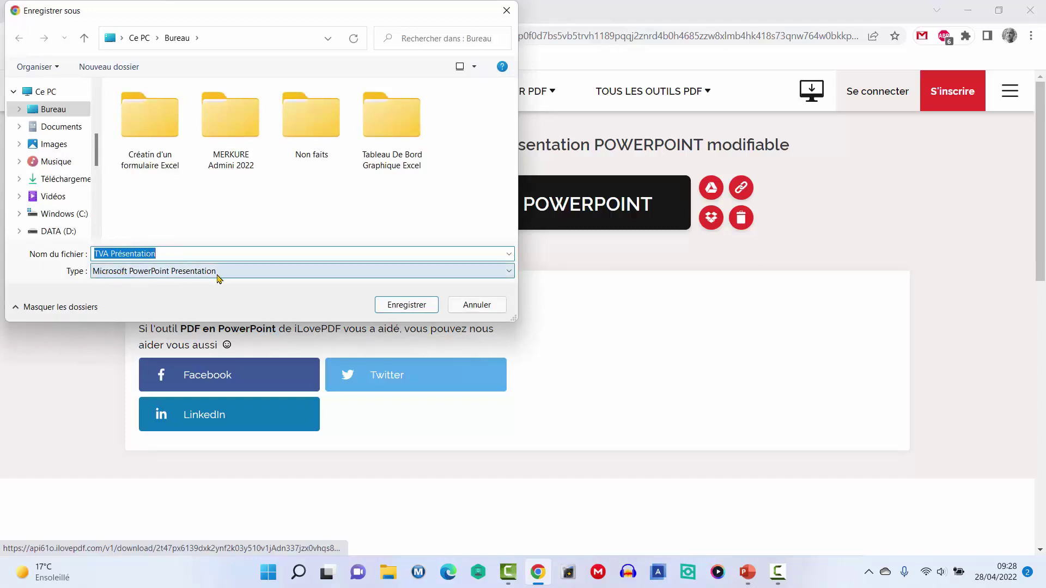
{"action": "left_click", "coordinate": [407, 305]}
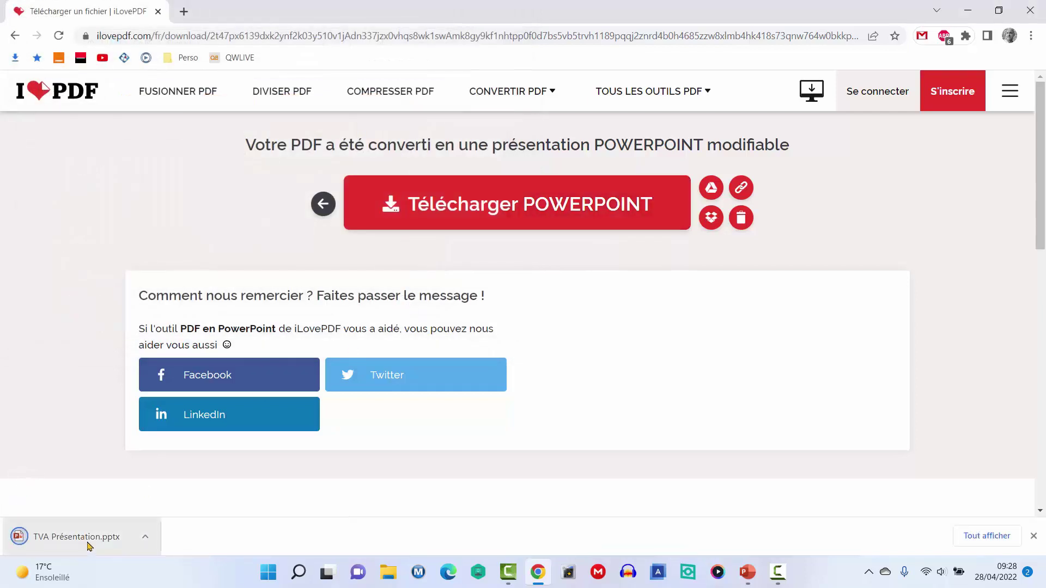
{"action": "left_click", "coordinate": [87, 539]}
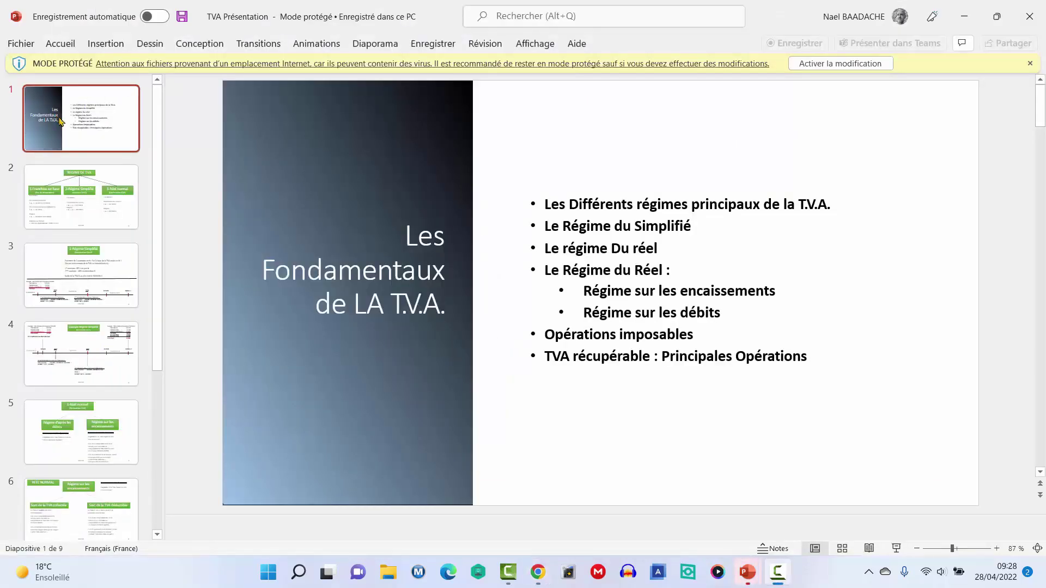
- Enable editing of the converted deck and review slides 2 through 5
{"action": "left_click", "coordinate": [835, 64]}
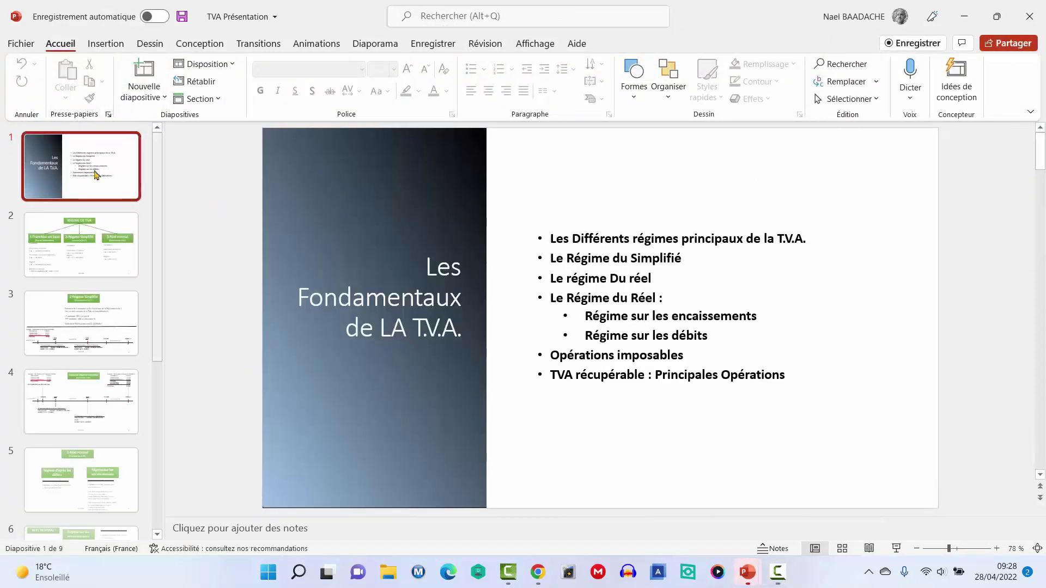
{"action": "left_click", "coordinate": [90, 269]}
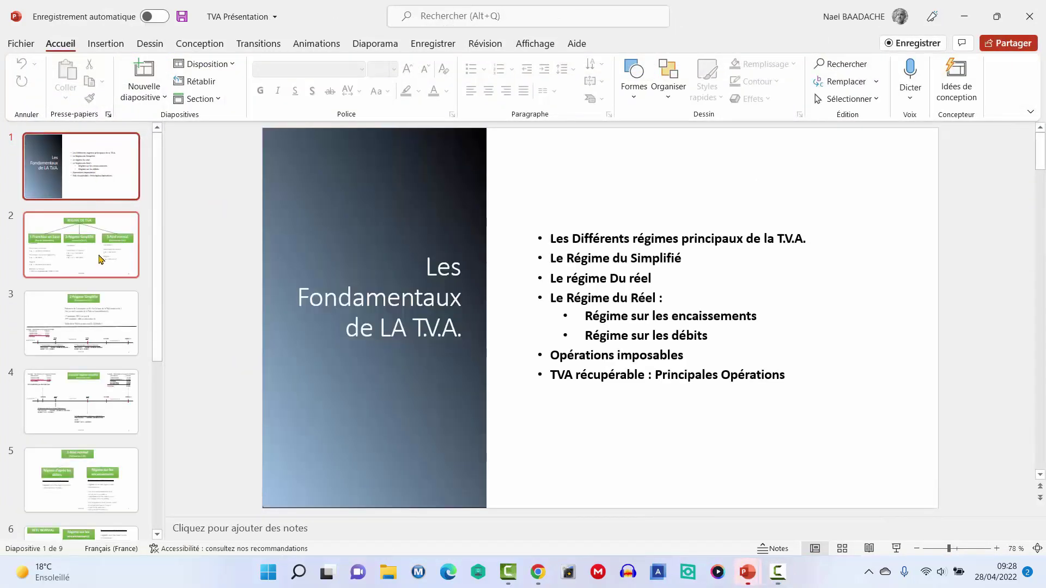
{"action": "left_click", "coordinate": [87, 340]}
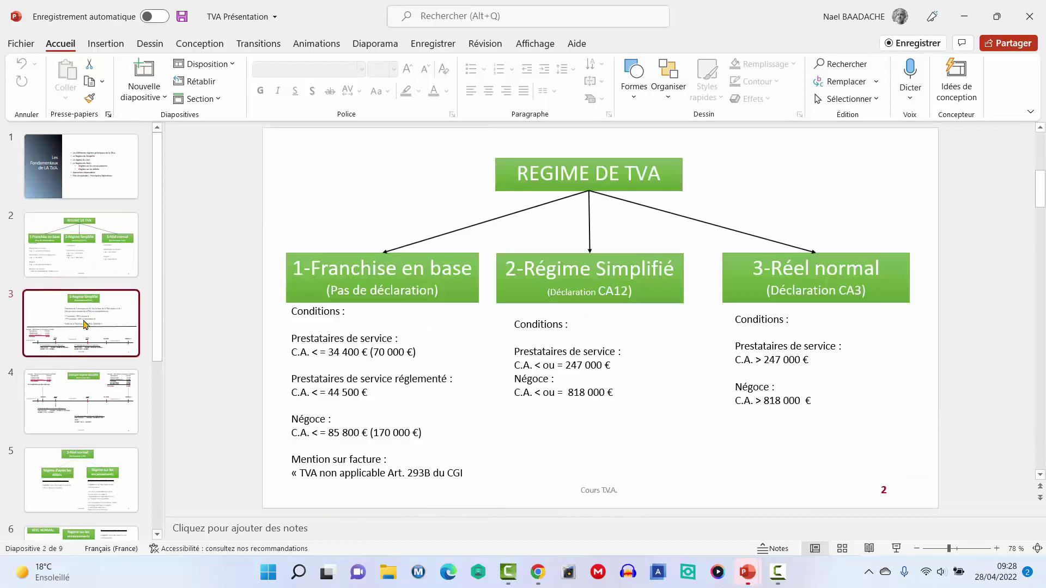
{"action": "left_click", "coordinate": [88, 414]}
{"action": "left_click", "coordinate": [96, 470]}
- Back on slide 1, move the 'Les Fondamentaux de LA T.V.A.' title upward
{"action": "left_click", "coordinate": [105, 179]}
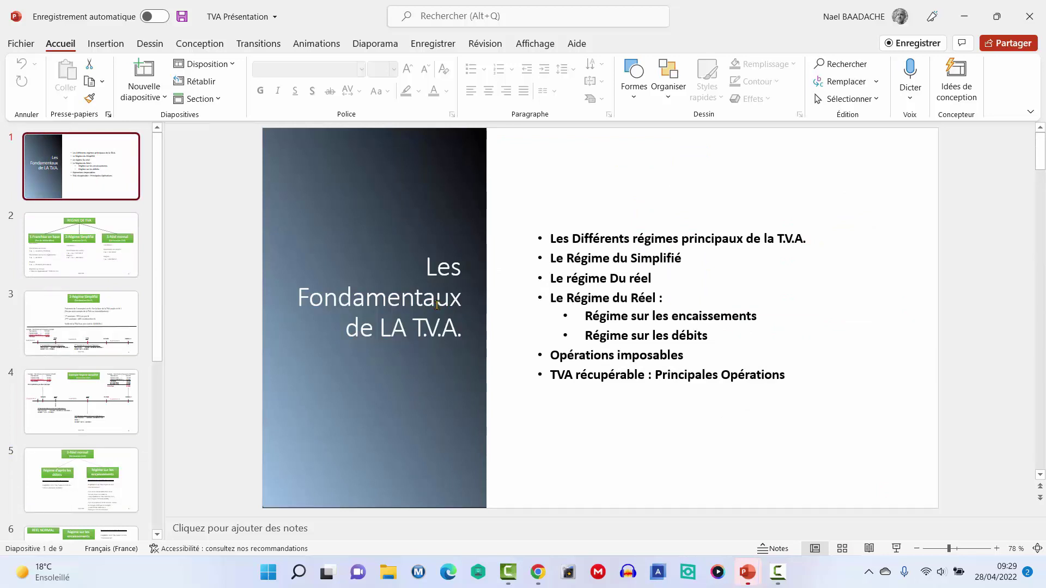
{"action": "left_click", "coordinate": [437, 305]}
{"action": "mouse_move", "coordinate": [443, 252]}
{"action": "left_mouse_down"}
{"action": "mouse_move", "coordinate": [446, 309]}
{"action": "mouse_move", "coordinate": [436, 220]}
{"action": "left_mouse_up"}
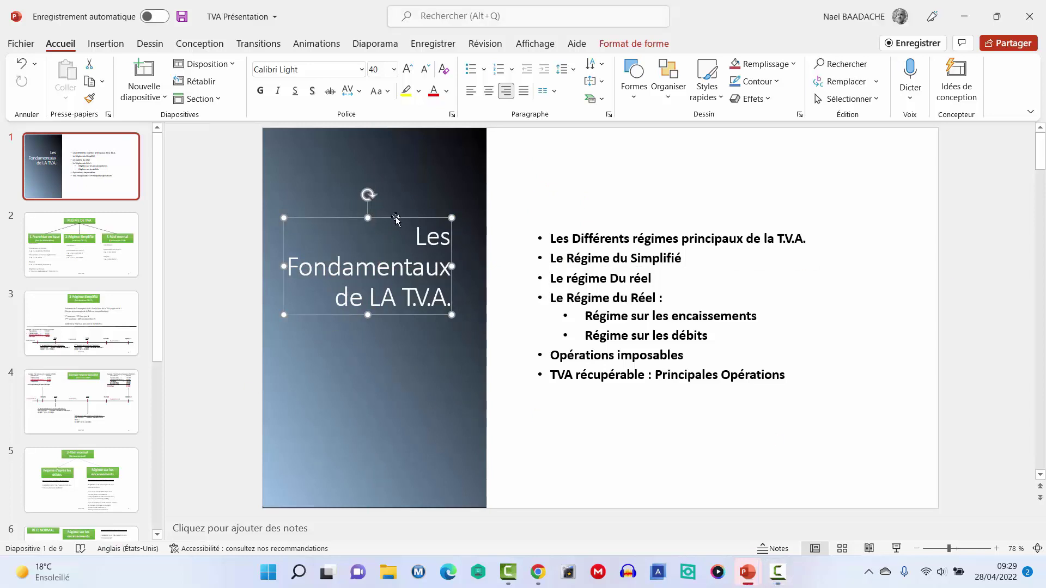
- Nudge the title, then give the bullet box and sub-bullet box Fondu entrance animations
{"action": "left_click_drag", "start_coordinate": [396, 219], "coordinate": [404, 230]}
{"action": "left_click", "coordinate": [588, 277]}
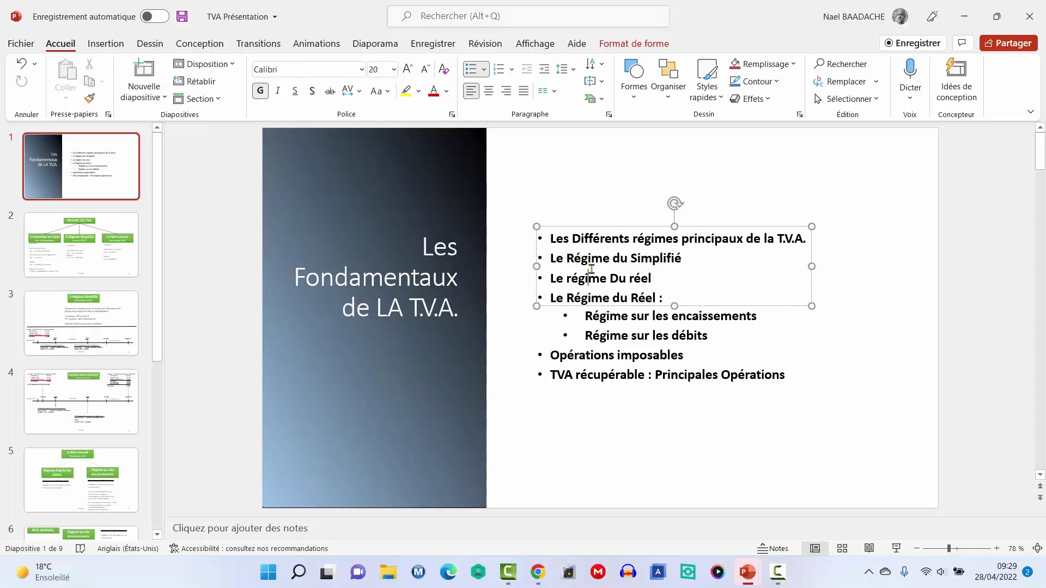
{"action": "left_click", "coordinate": [600, 226]}
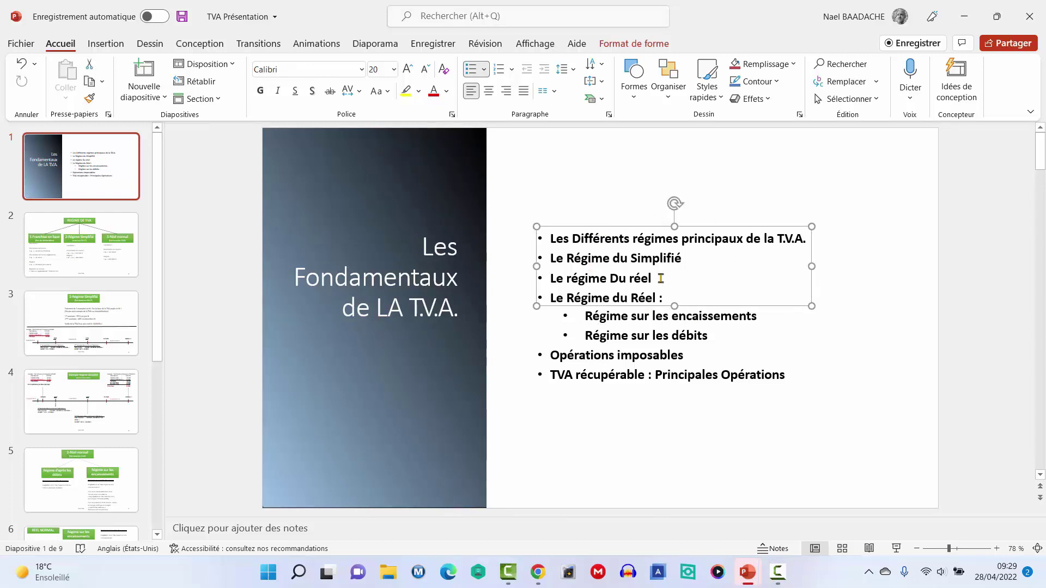
{"action": "left_click", "coordinate": [316, 44]}
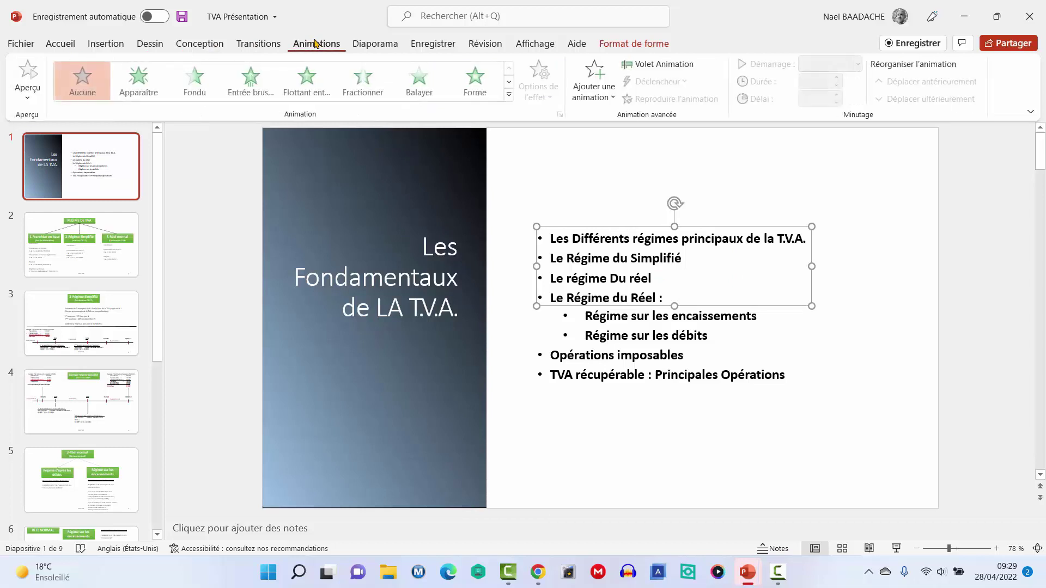
{"action": "left_click", "coordinate": [209, 97]}
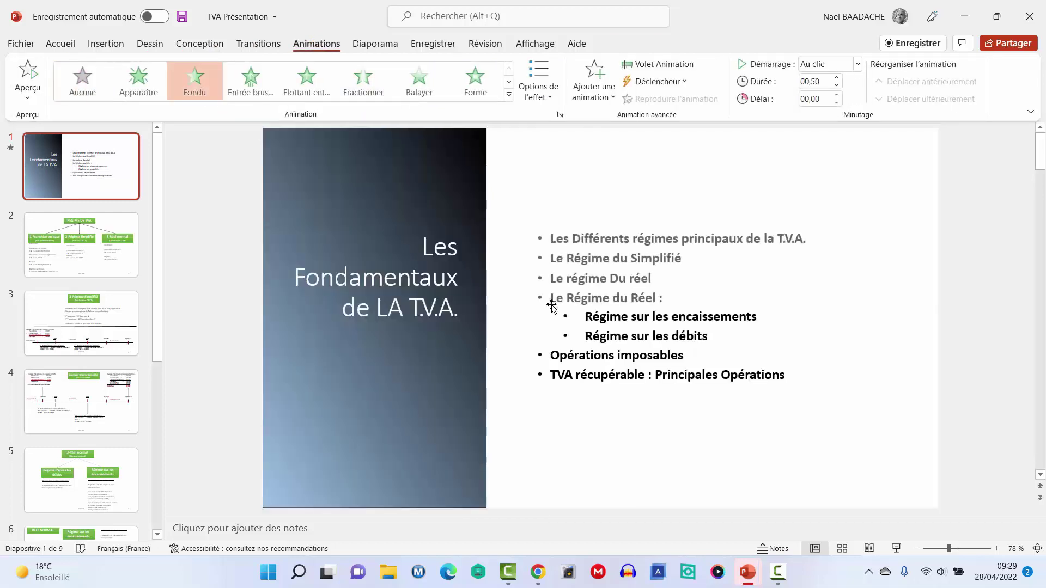
{"action": "left_click", "coordinate": [635, 333]}
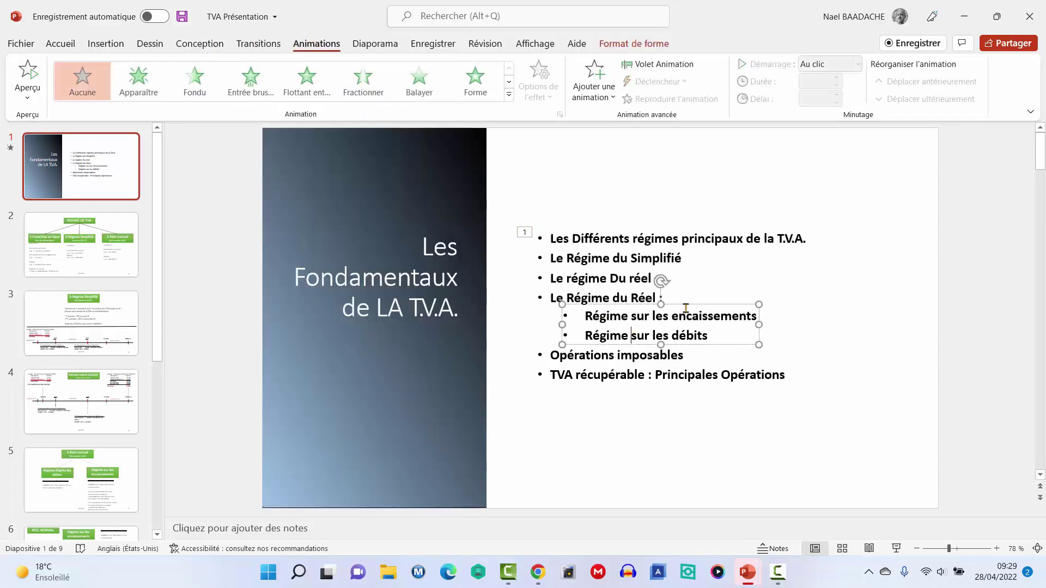
{"action": "left_click", "coordinate": [206, 87]}
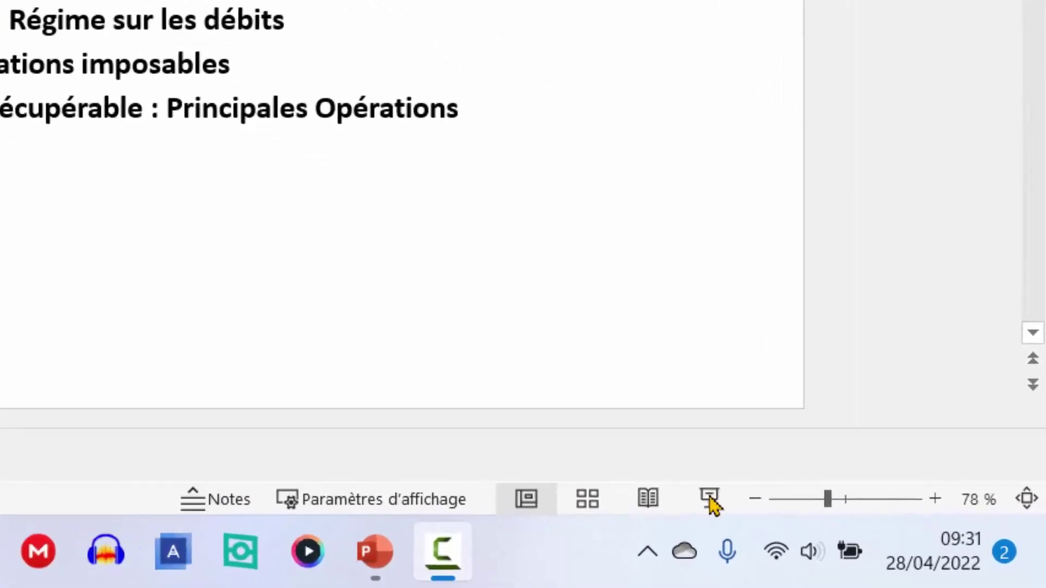
- Test slide 1 as a full-screen slideshow instead of Presenter View, then exit with Esc
{"action": "left_click", "coordinate": [710, 499]}
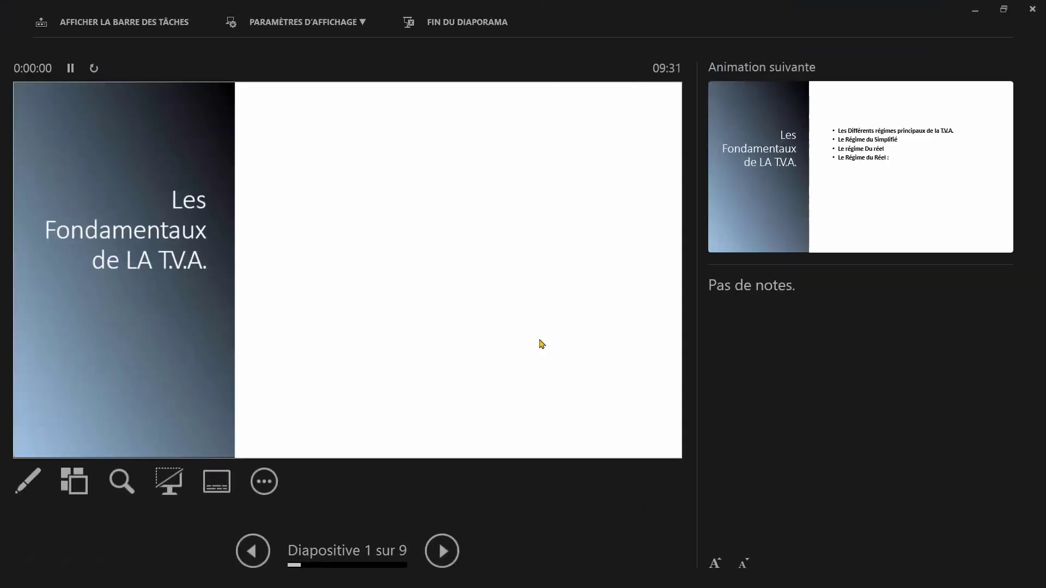
{"action": "left_click", "coordinate": [303, 22]}
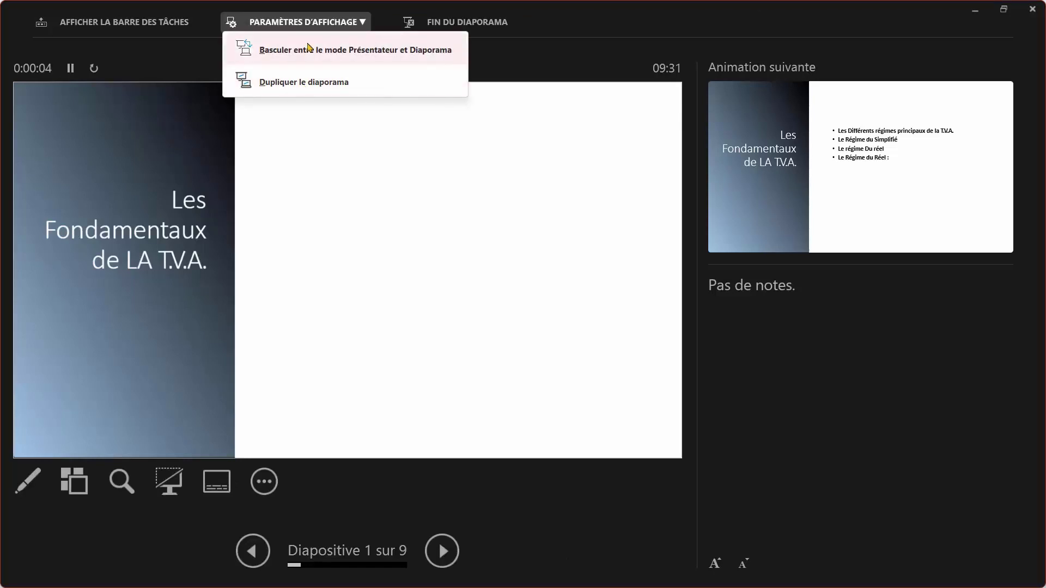
{"action": "left_click", "coordinate": [308, 49]}
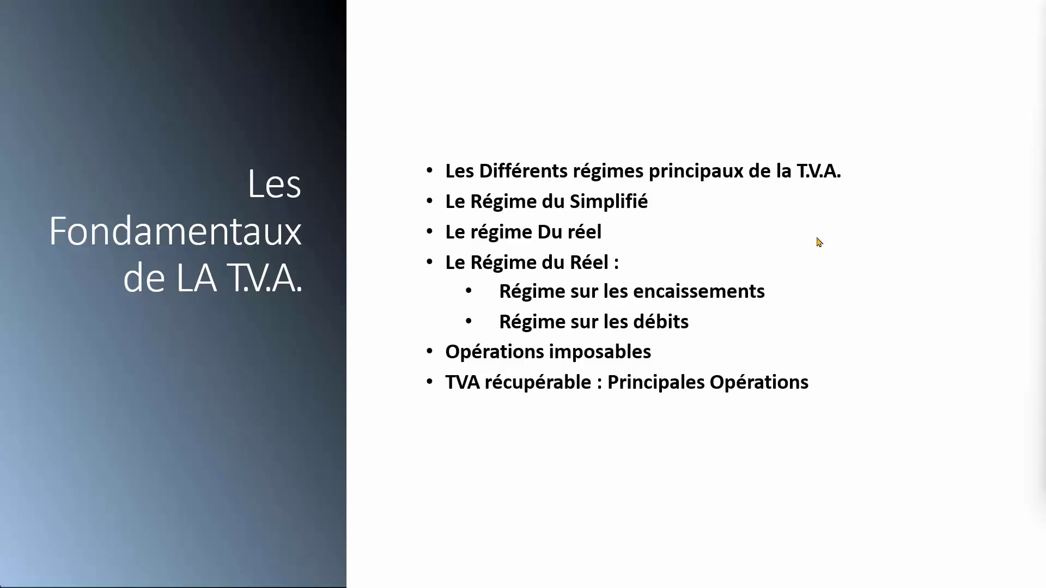
{"action": "key", "text": "Escape"}
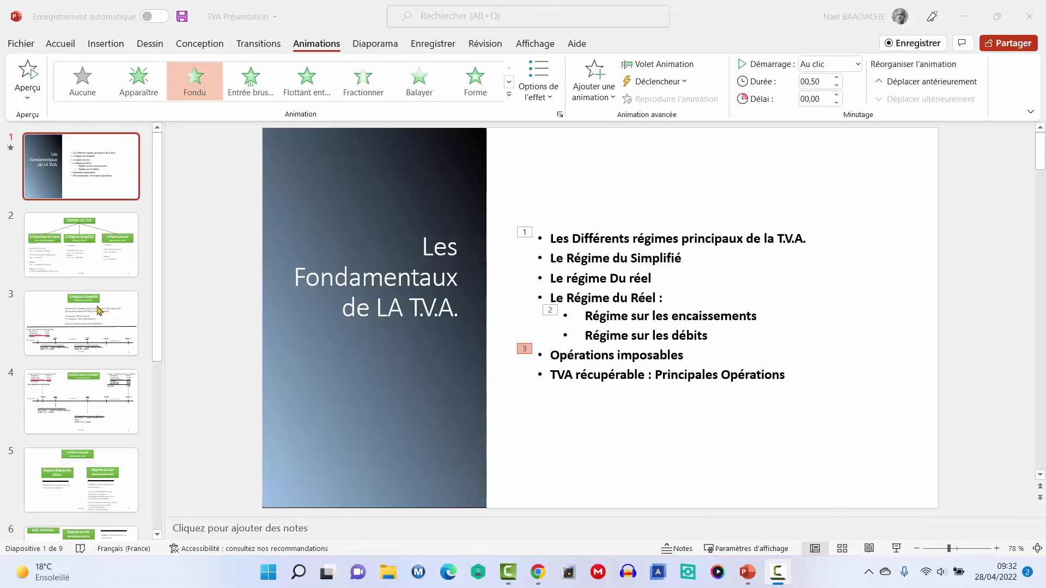
- Insert an object from file, choosing the Gestion du risque des impayés PDF on the Bureau
{"action": "left_click", "coordinate": [106, 44]}
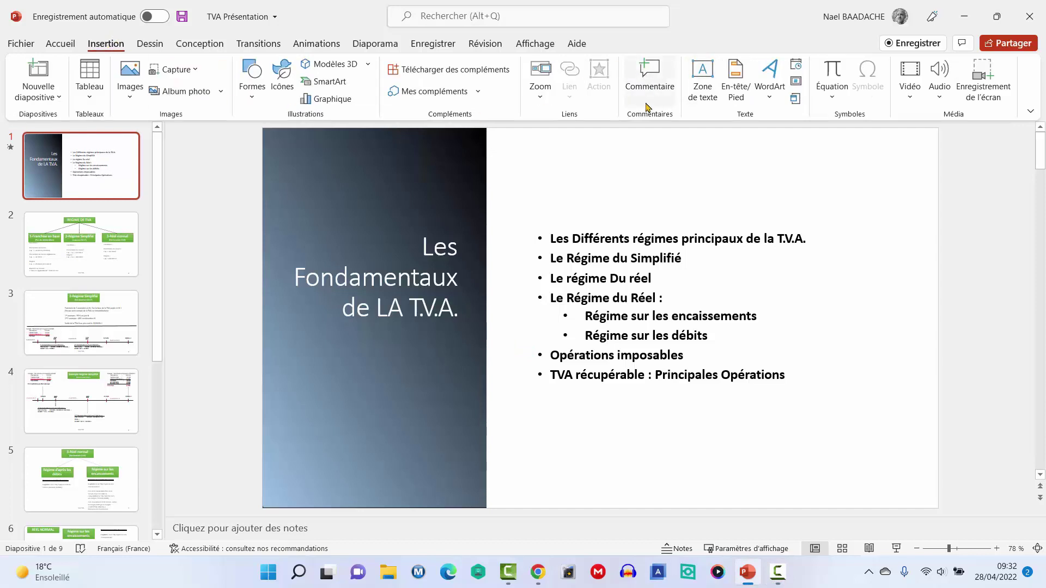
{"action": "left_click", "coordinate": [795, 101]}
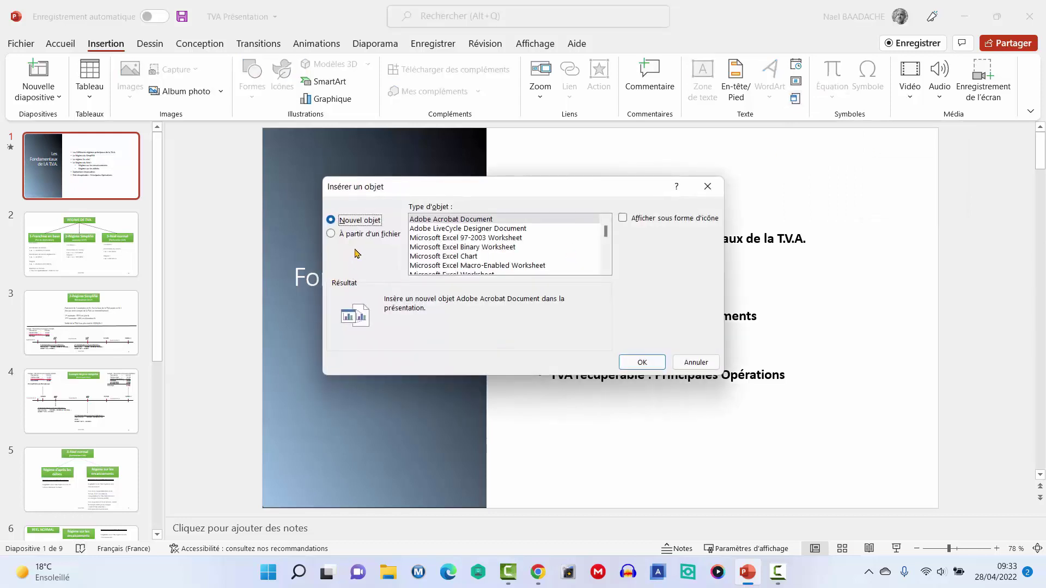
{"action": "left_click", "coordinate": [356, 235]}
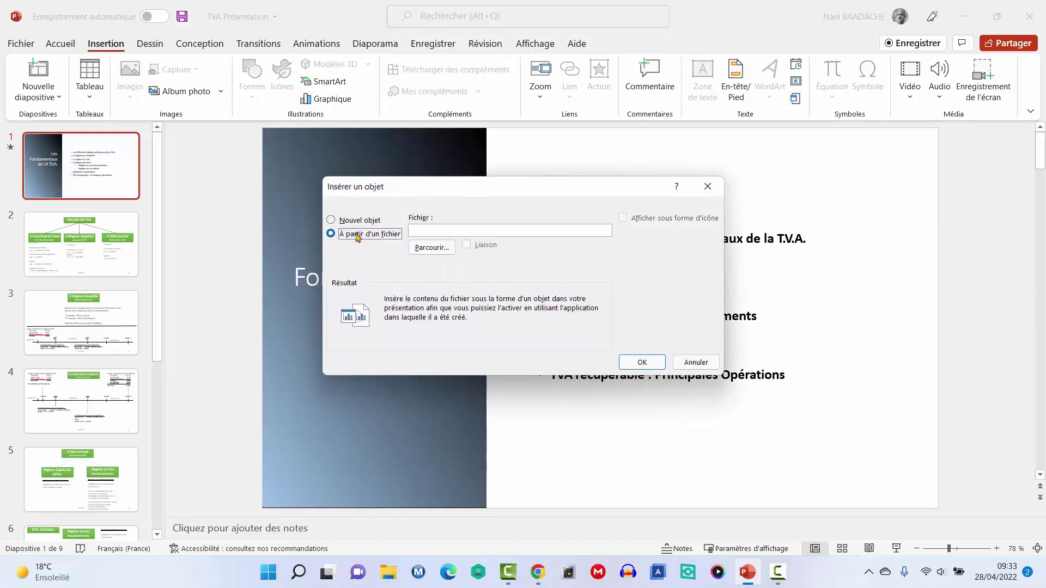
{"action": "left_click", "coordinate": [431, 247]}
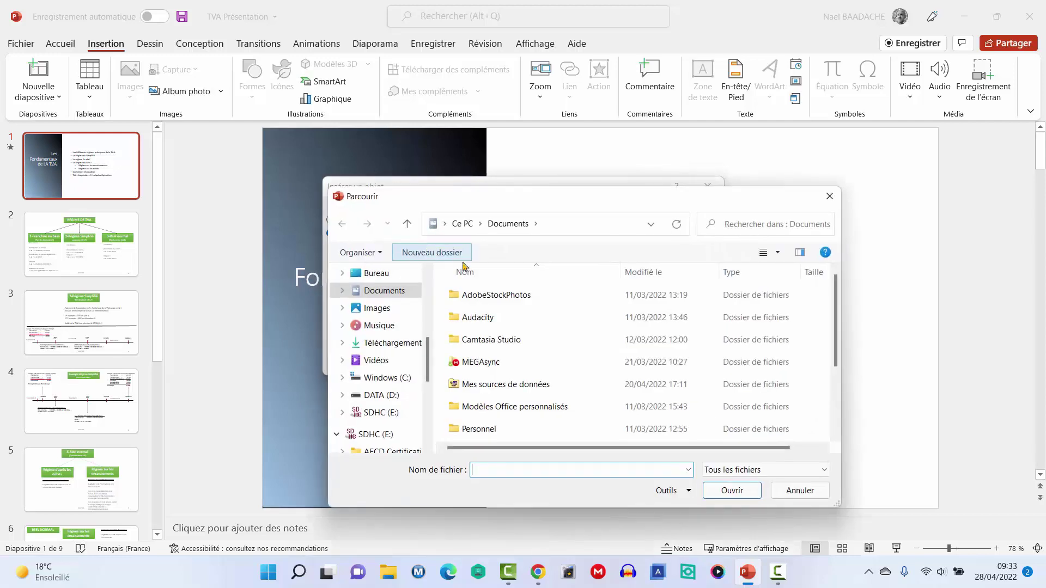
{"action": "left_click_drag", "start_coordinate": [429, 366], "coordinate": [429, 277]}
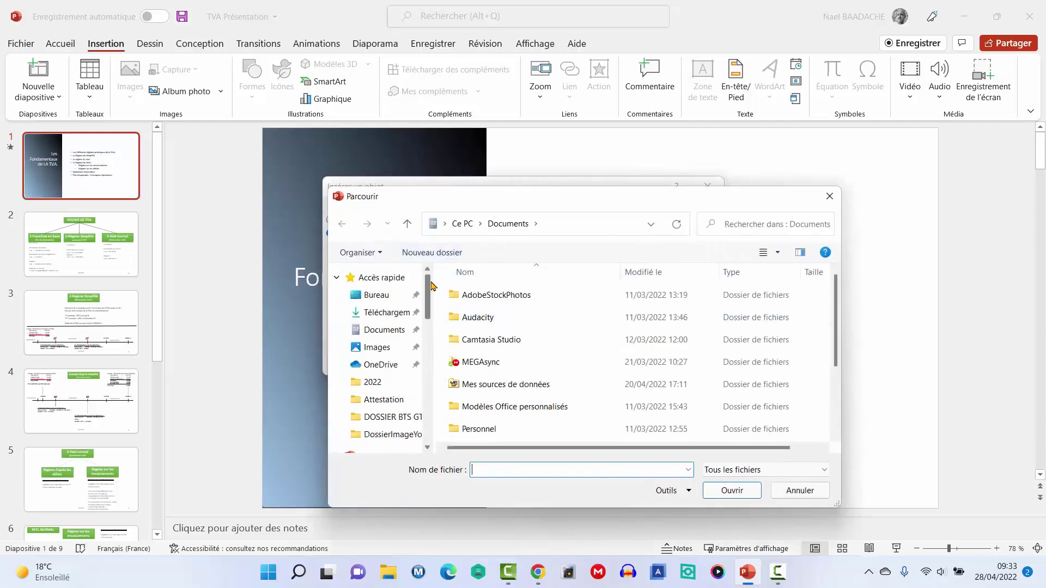
{"action": "left_click", "coordinate": [376, 295]}
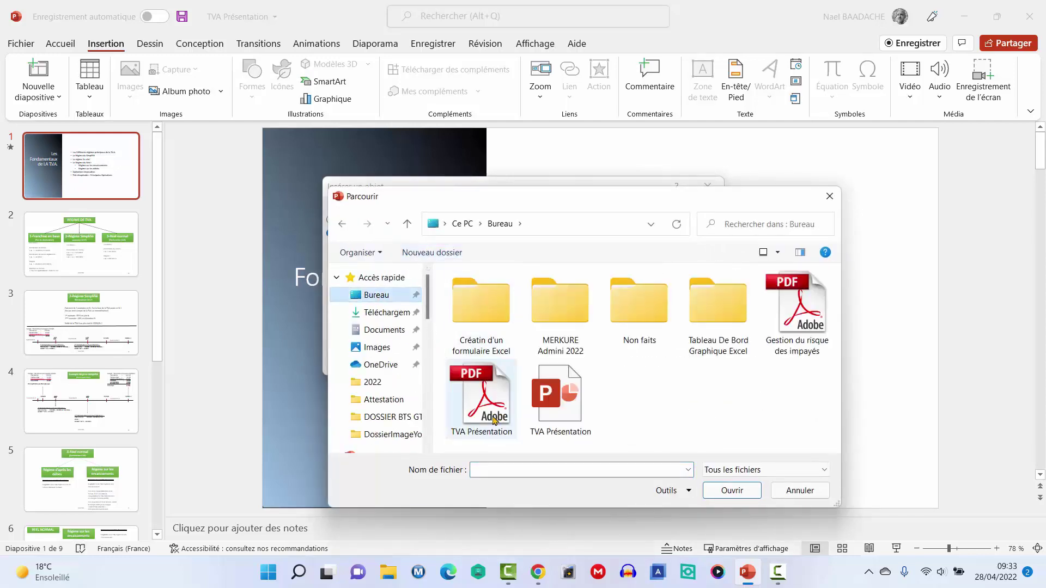
{"action": "mouse_move", "coordinate": [796, 304]}
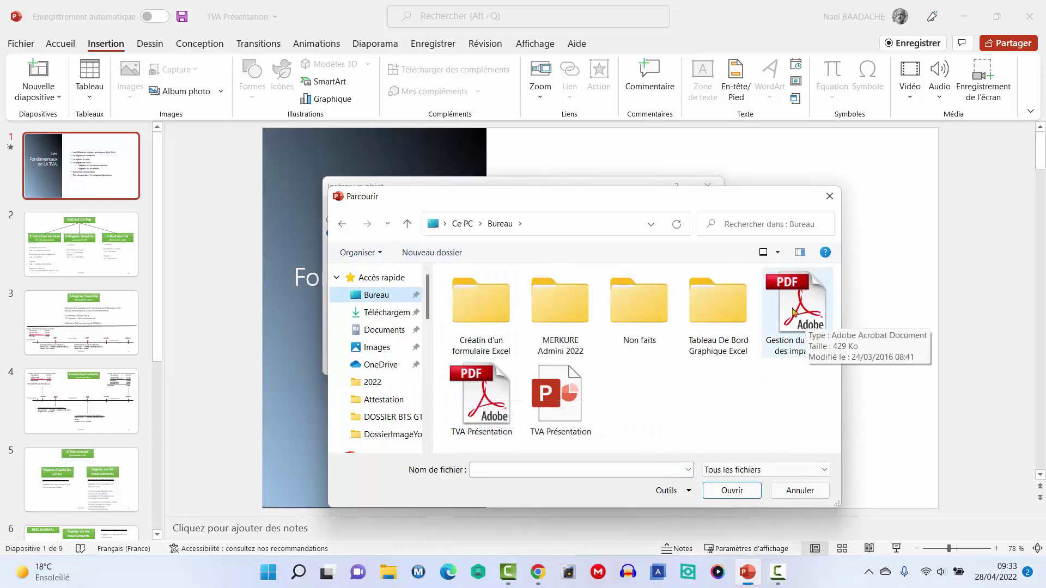
{"action": "double_click", "coordinate": [806, 301]}
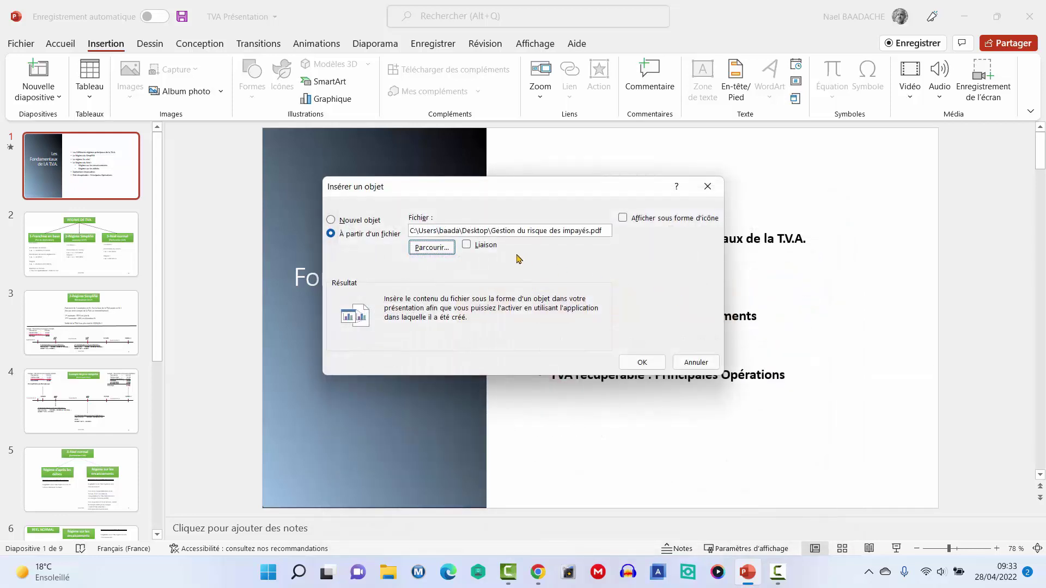
- Display the embedded PDF as an icon captioned 'Gérer le risque des impayés' and insert it
{"action": "left_click", "coordinate": [623, 219]}
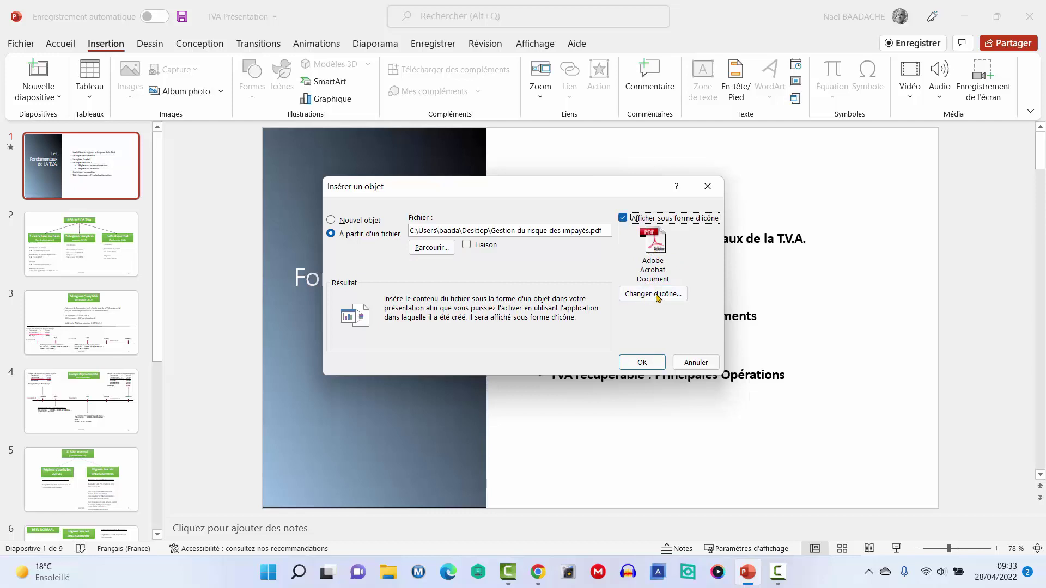
{"action": "left_click", "coordinate": [657, 297]}
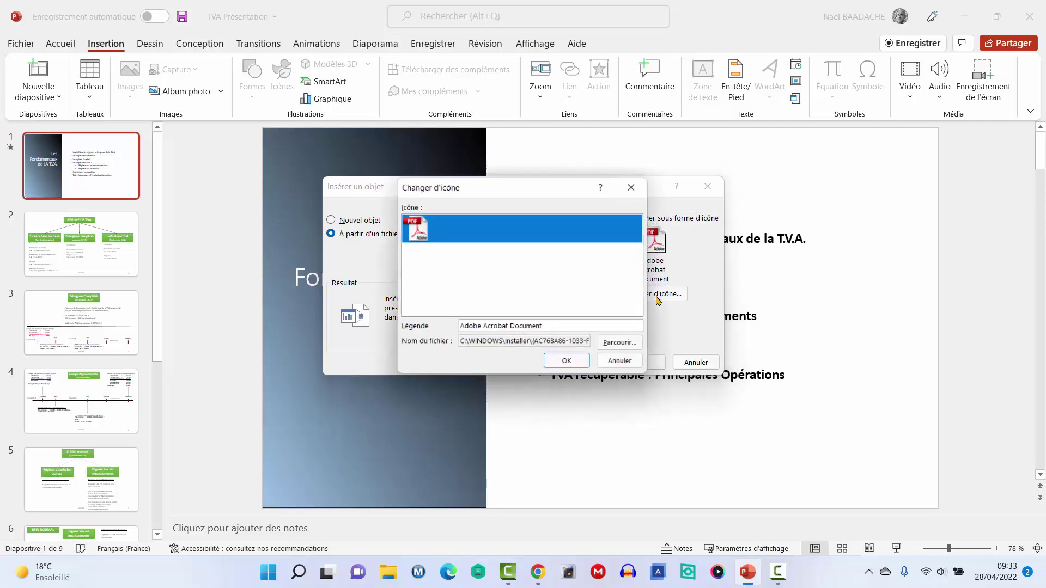
{"action": "left_click_drag", "start_coordinate": [556, 325], "coordinate": [427, 327]}
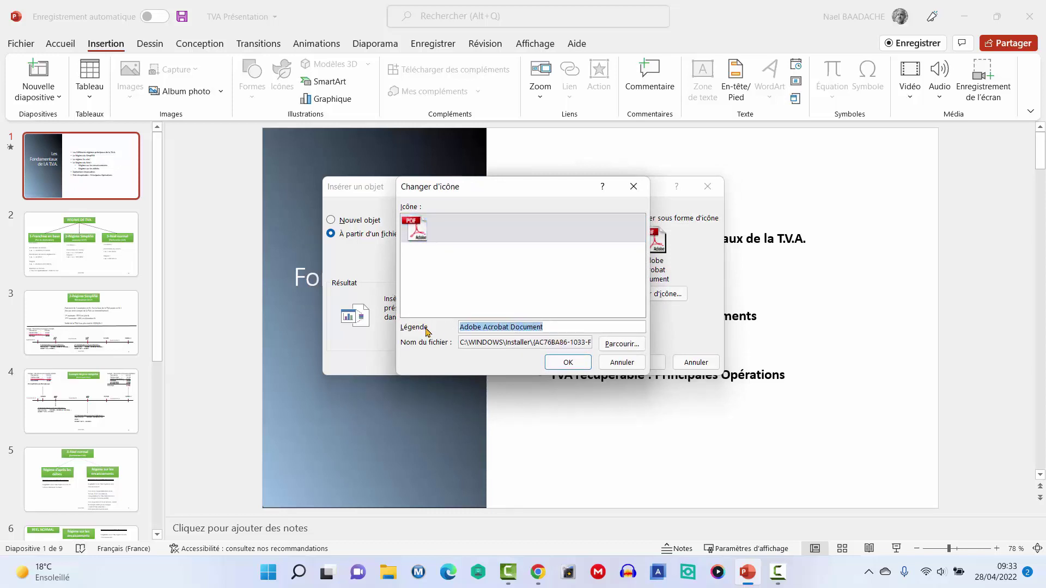
{"action": "type", "text": "Gérer le risque des impay"}
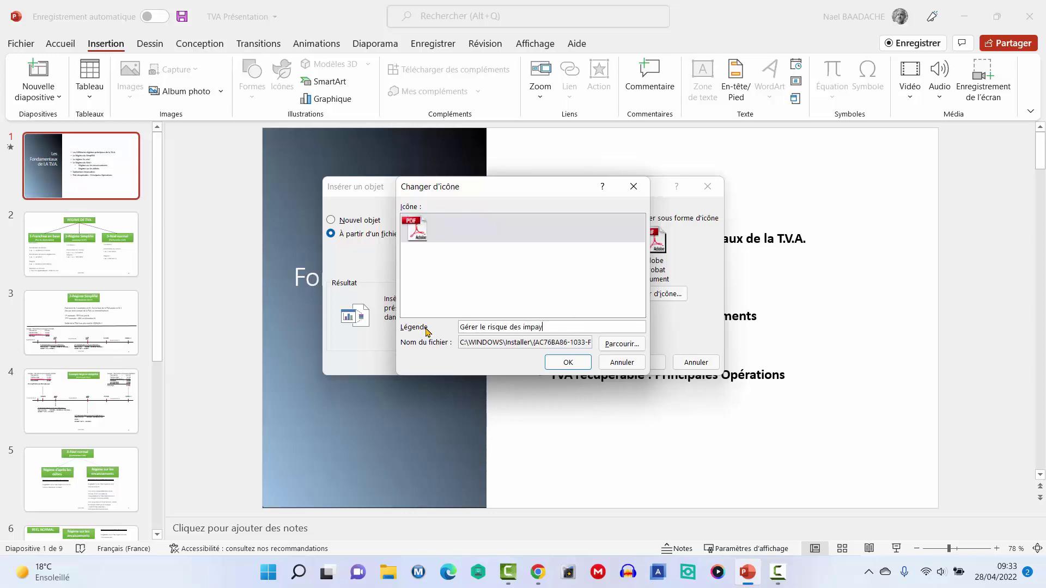
{"action": "type", "text": "és"}
{"action": "left_click", "coordinate": [618, 349]}
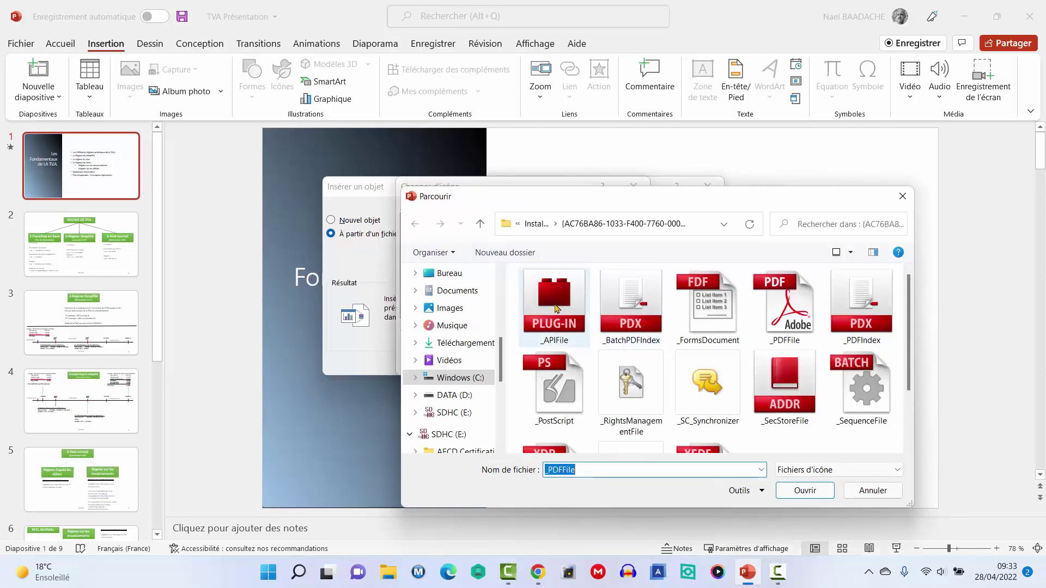
{"action": "scroll", "coordinate": [809, 332], "scroll_direction": "down", "scroll_amount": 1}
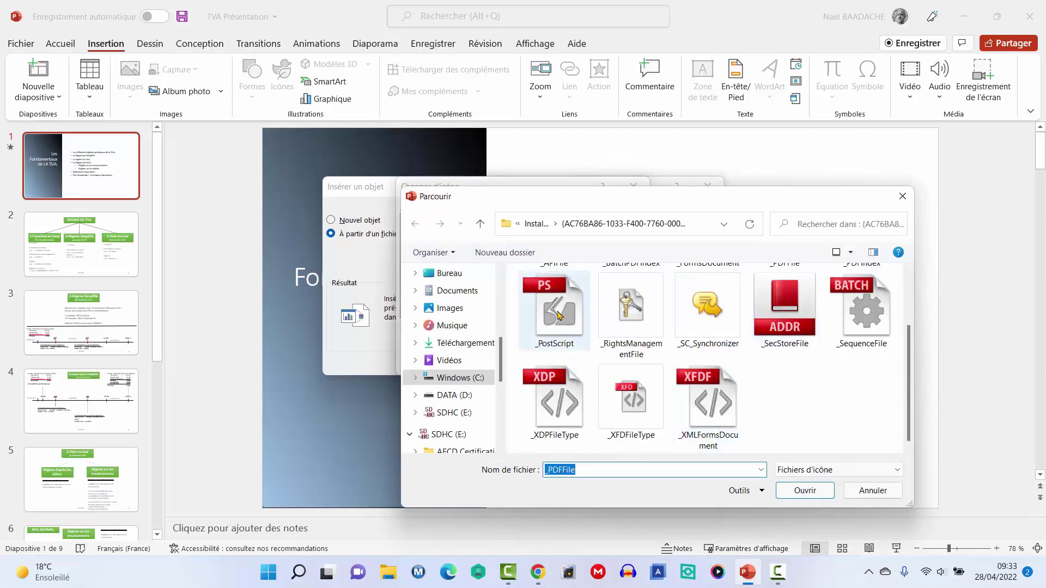
{"action": "left_click", "coordinate": [871, 493]}
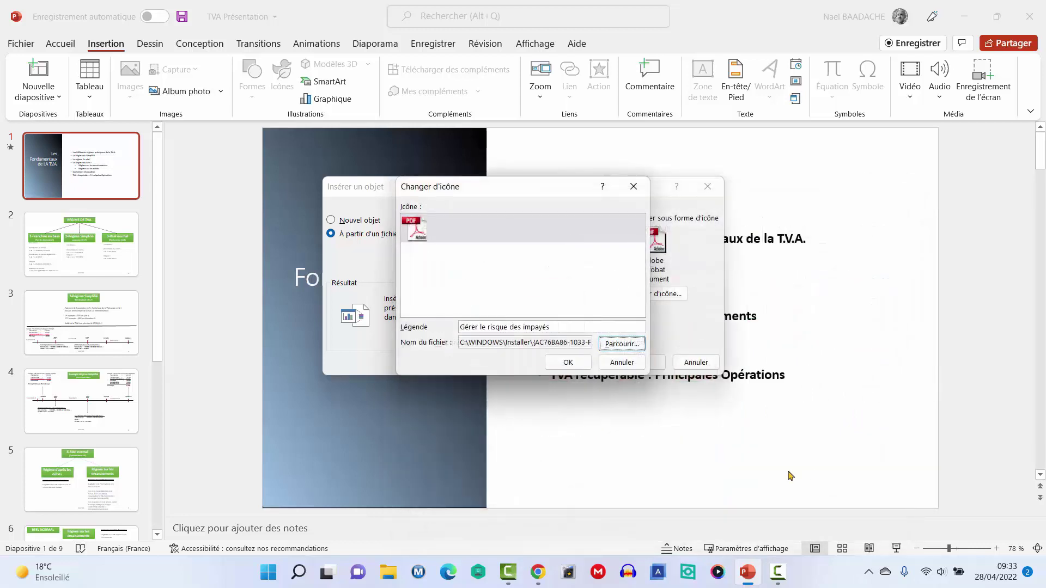
{"action": "left_click", "coordinate": [566, 364]}
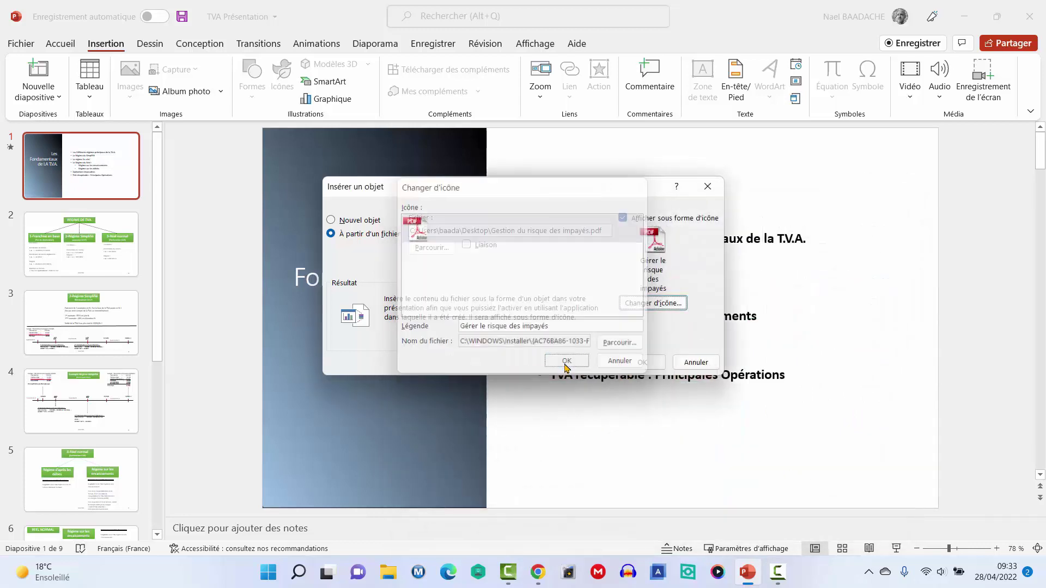
{"action": "left_click", "coordinate": [643, 363]}
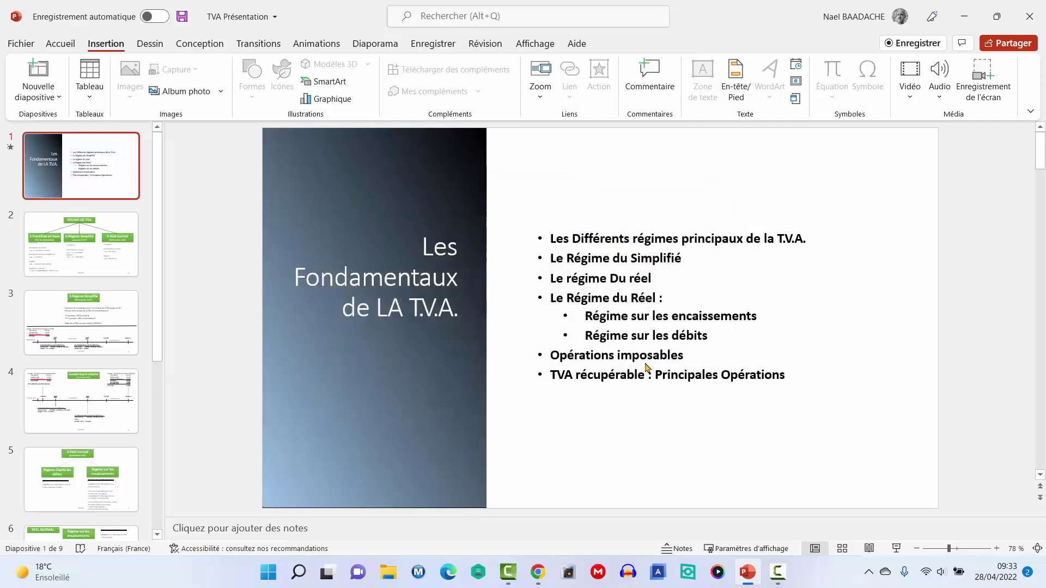
- Place the PDF icon under the title on the dark panel and preview slide 1
{"action": "mouse_move", "coordinate": [599, 321]}
{"action": "left_mouse_down"}
{"action": "mouse_move", "coordinate": [358, 421]}
{"action": "mouse_move", "coordinate": [419, 366]}
{"action": "left_mouse_up"}
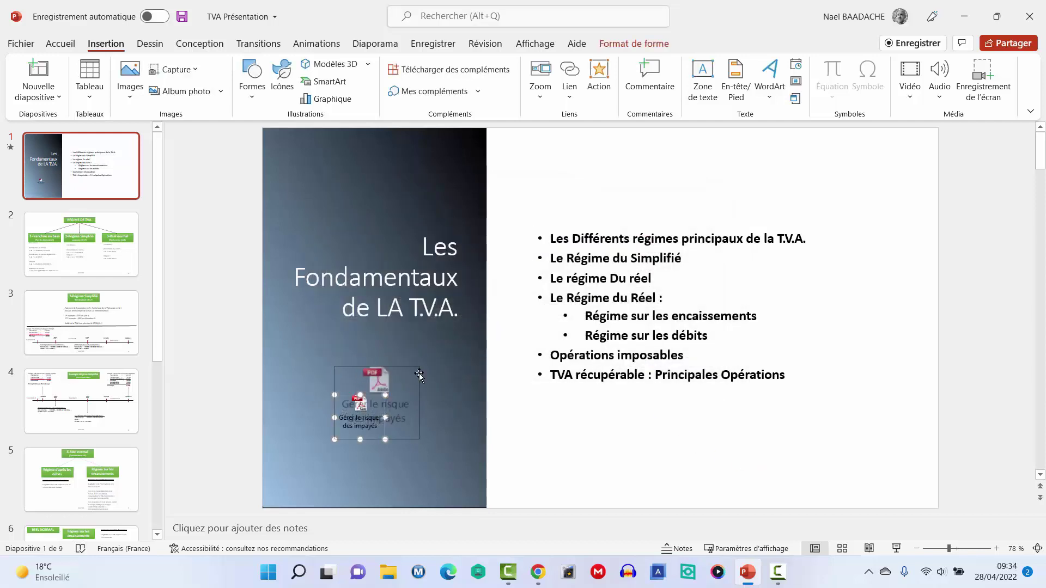
{"action": "left_click", "coordinate": [895, 549]}
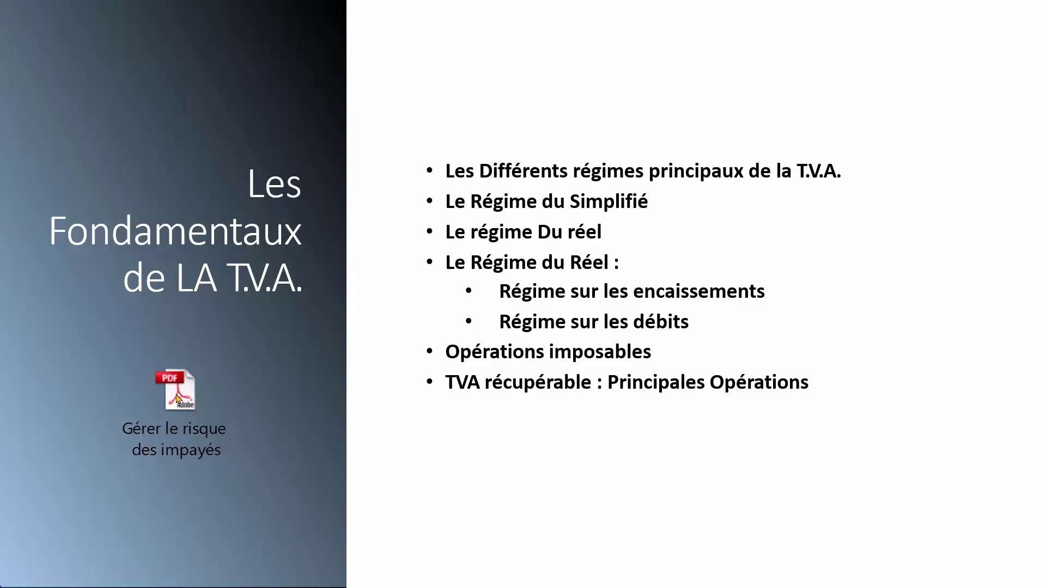
{"action": "key", "text": "Escape"}
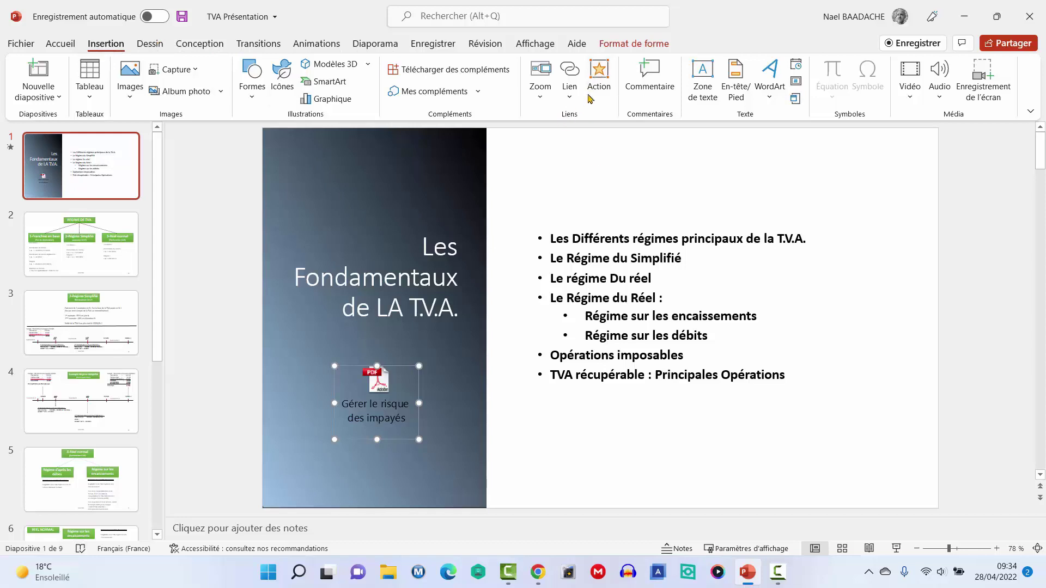
- Give the PDF icon a click action using the OLE action 'Ouvrir'
{"action": "left_click", "coordinate": [597, 79]}
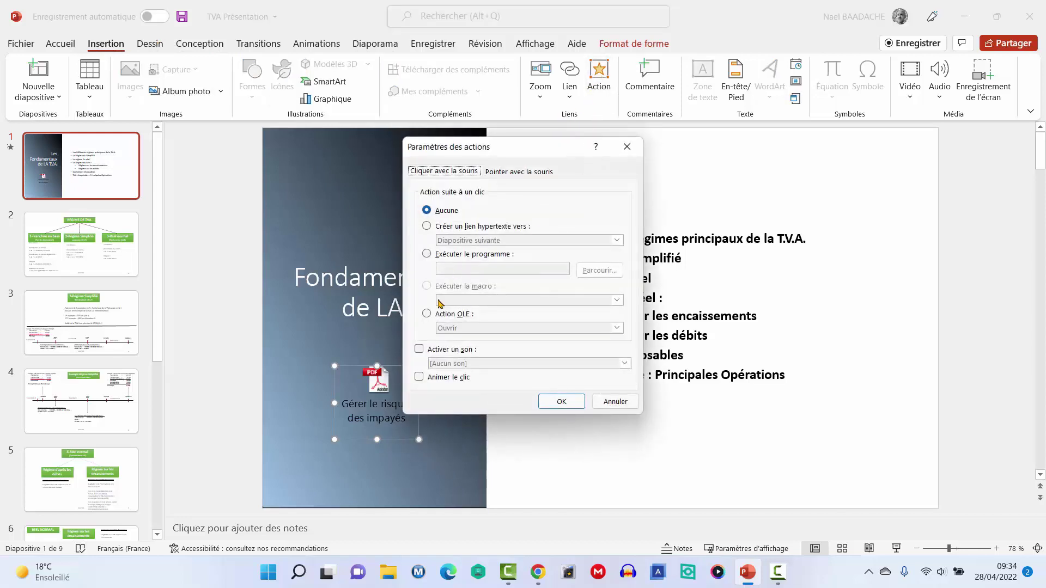
{"action": "left_click", "coordinate": [427, 314]}
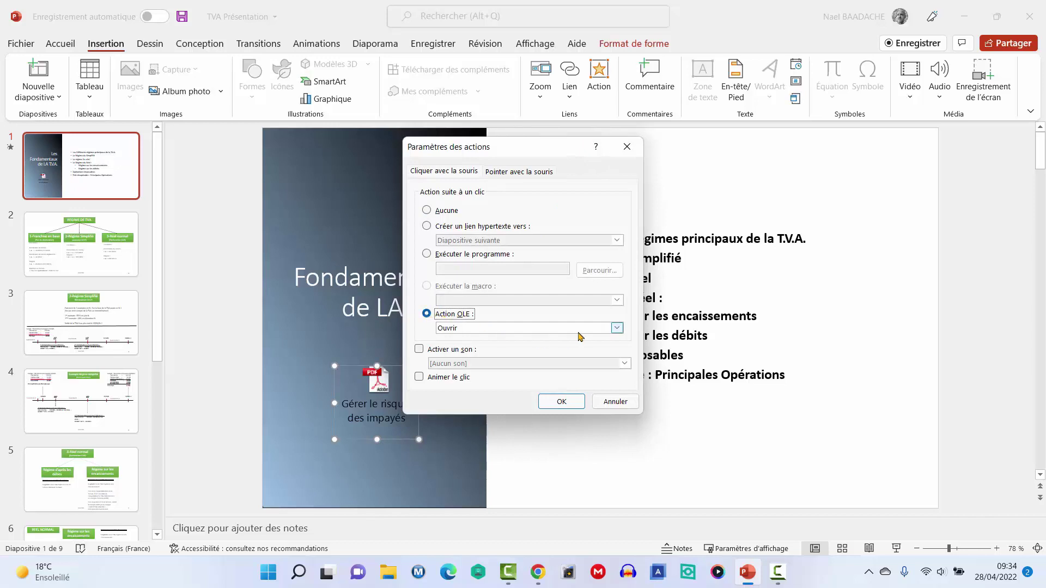
{"action": "left_click", "coordinate": [617, 328]}
{"action": "left_click", "coordinate": [452, 338]}
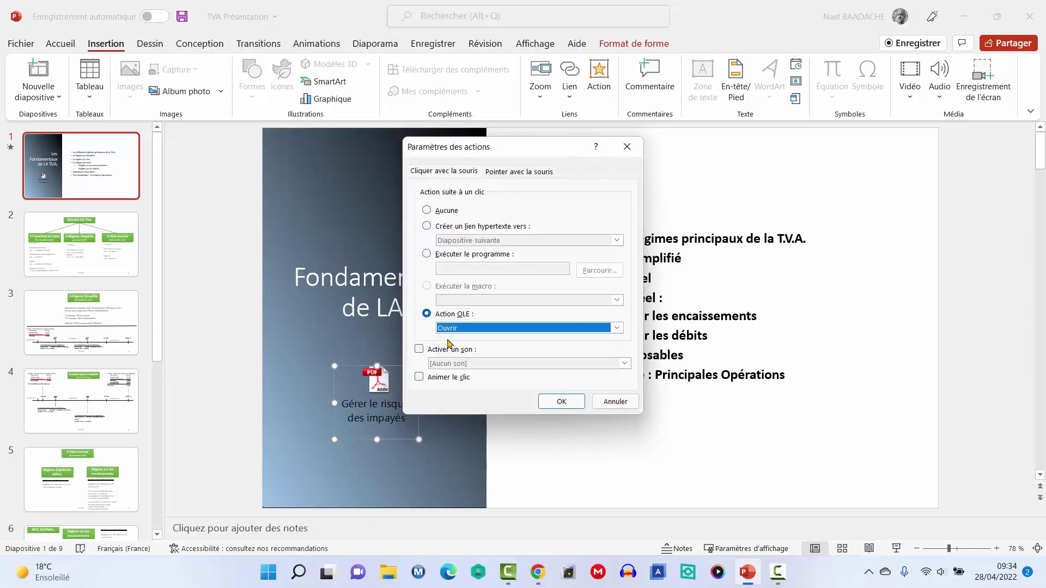
{"action": "left_click", "coordinate": [563, 403]}
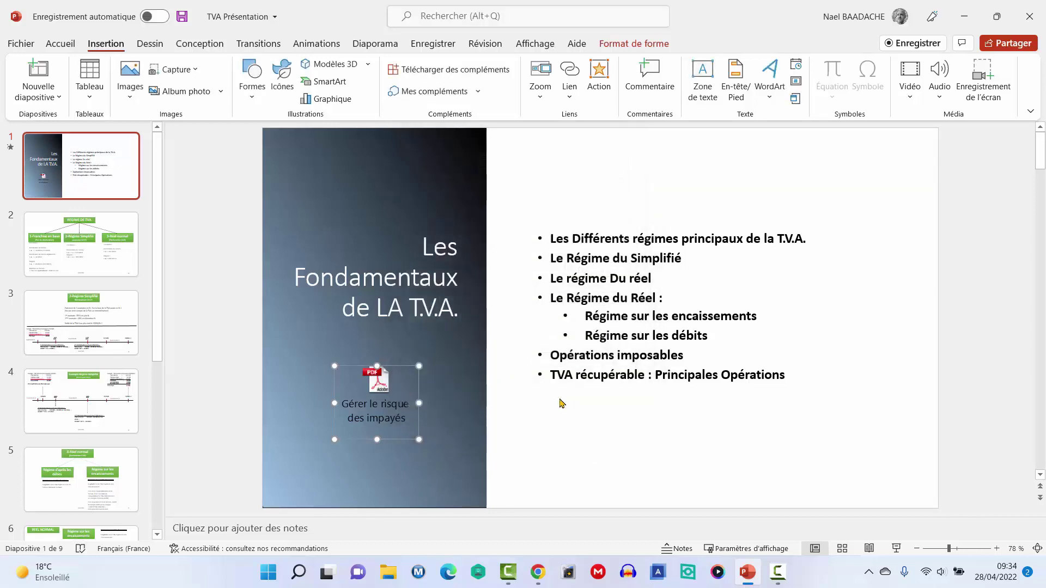
- Start the slideshow and click the PDF icon, allowing it past the security warning
{"action": "left_click", "coordinate": [895, 549]}
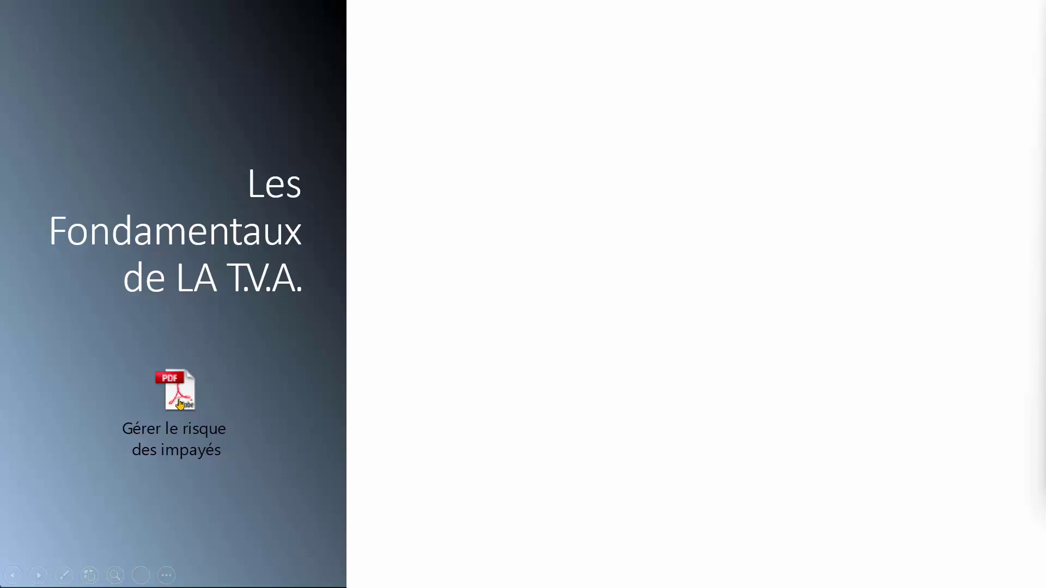
{"action": "left_click", "coordinate": [180, 404]}
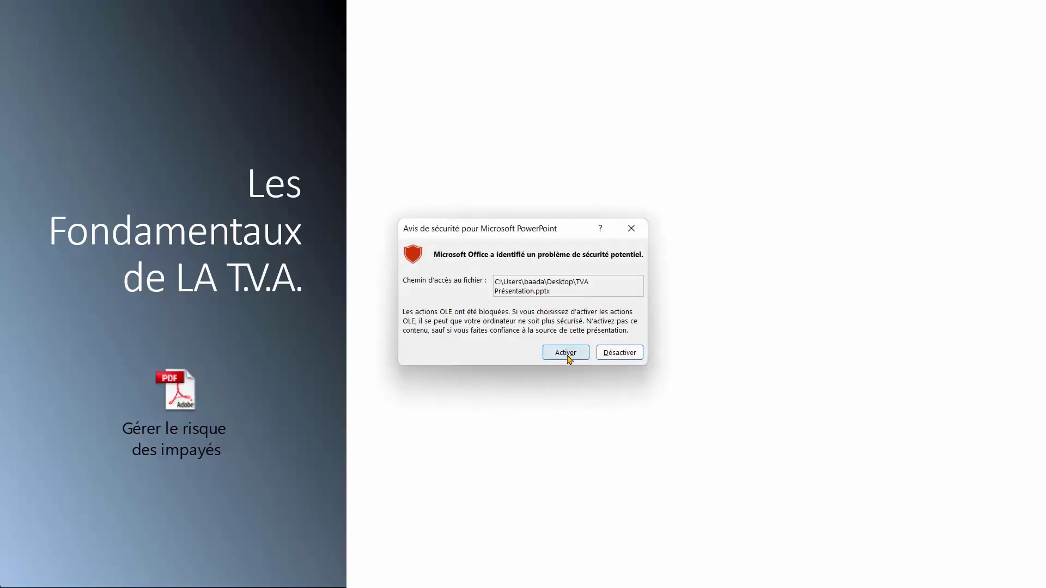
{"action": "left_click", "coordinate": [567, 356]}
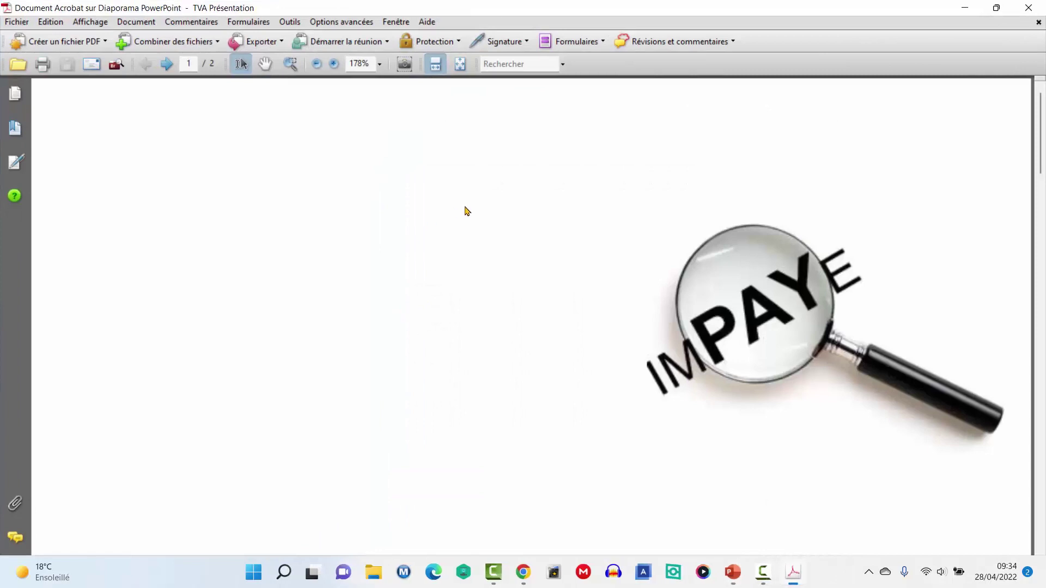
- Scroll through the impayés PDF in Acrobat, then close the document
{"action": "scroll", "coordinate": [520, 242], "scroll_direction": "down", "scroll_amount": 1}
{"action": "scroll", "coordinate": [520, 243], "scroll_direction": "down", "scroll_amount": 5}
{"action": "scroll", "coordinate": [521, 242], "scroll_direction": "down", "scroll_amount": 4}
{"action": "scroll", "coordinate": [523, 248], "scroll_direction": "down", "scroll_amount": 7}
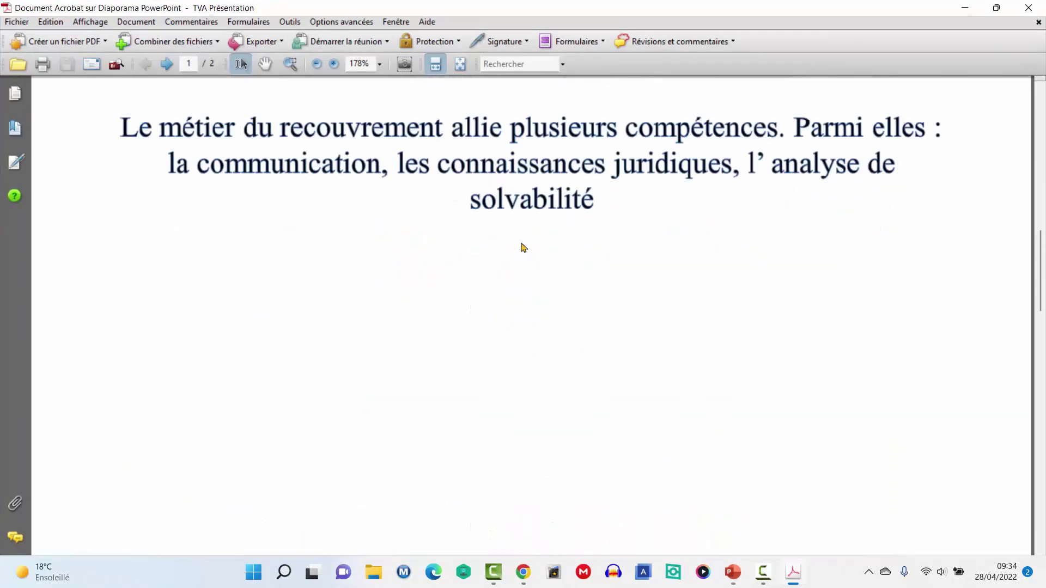
{"action": "scroll", "coordinate": [523, 248], "scroll_direction": "down", "scroll_amount": 3}
{"action": "scroll", "coordinate": [539, 245], "scroll_direction": "up", "scroll_amount": 3}
{"action": "left_click", "coordinate": [1028, 9]}
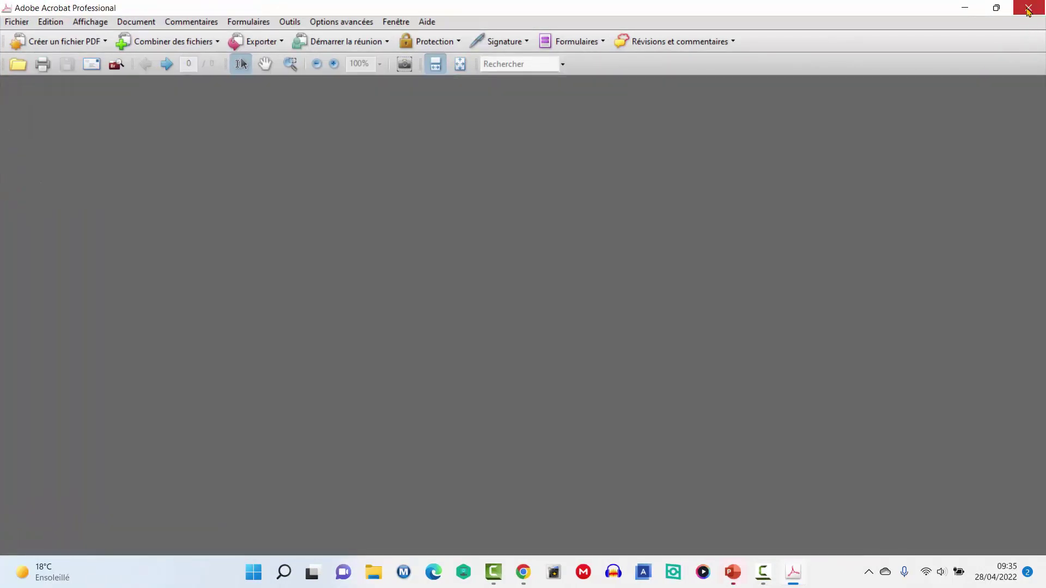
- Leave the slideshow, delete the embedded PDF icon, and begin inserting an object from a file
{"action": "key", "text": "Escape"}
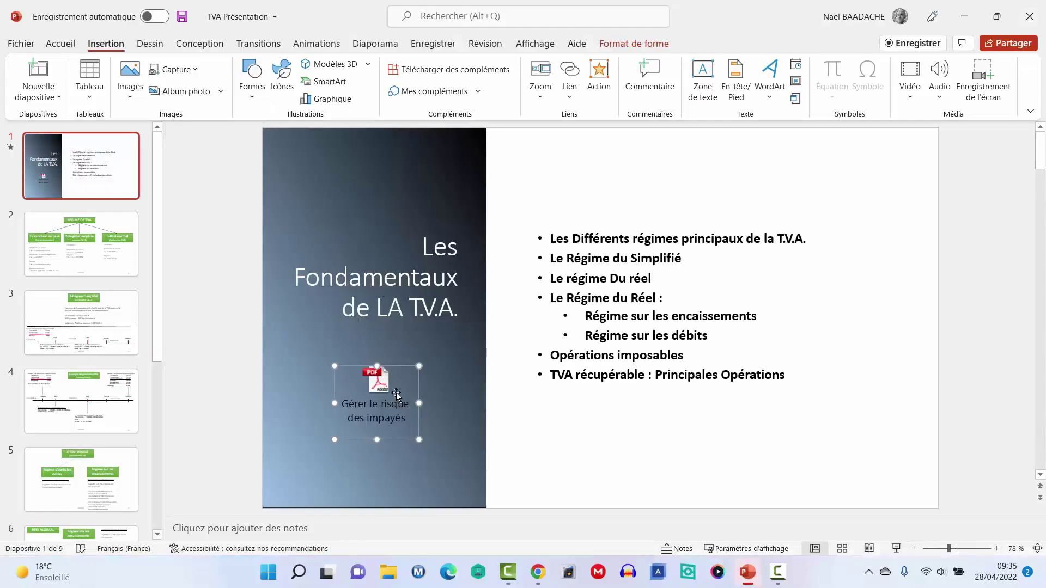
{"action": "key", "text": "Delete"}
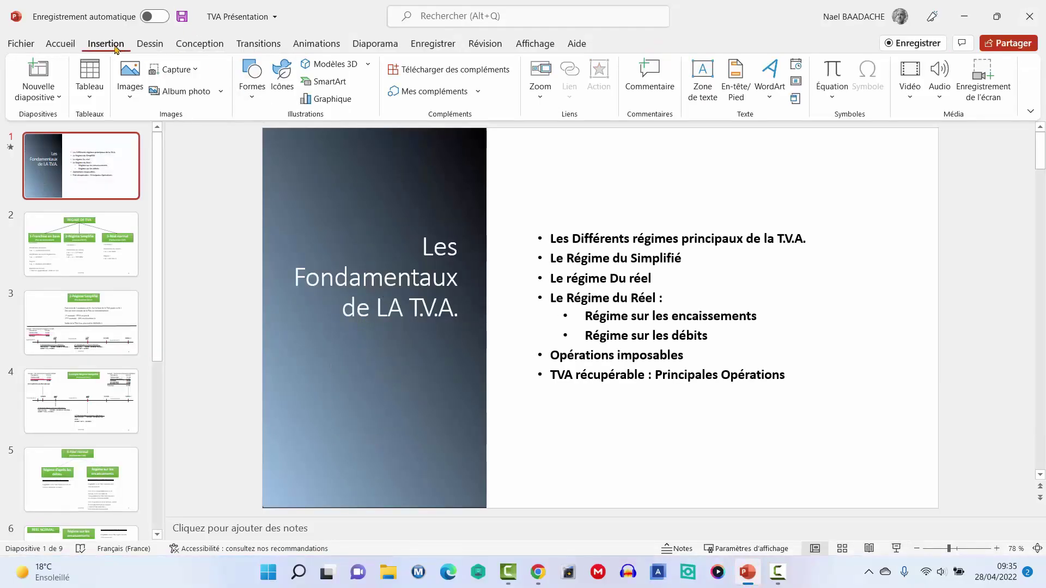
{"action": "left_click", "coordinate": [796, 99]}
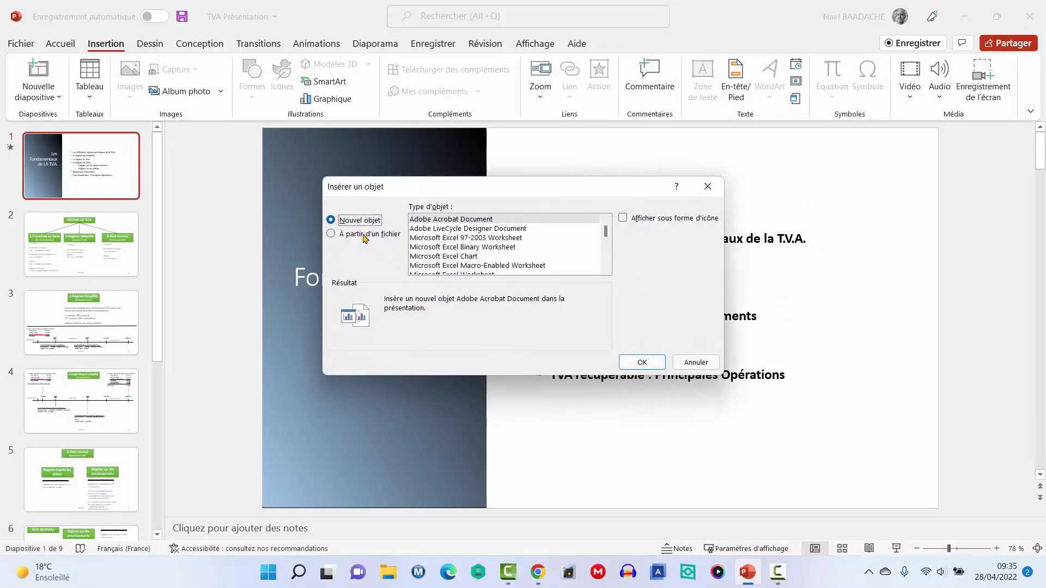
{"action": "left_click", "coordinate": [343, 234]}
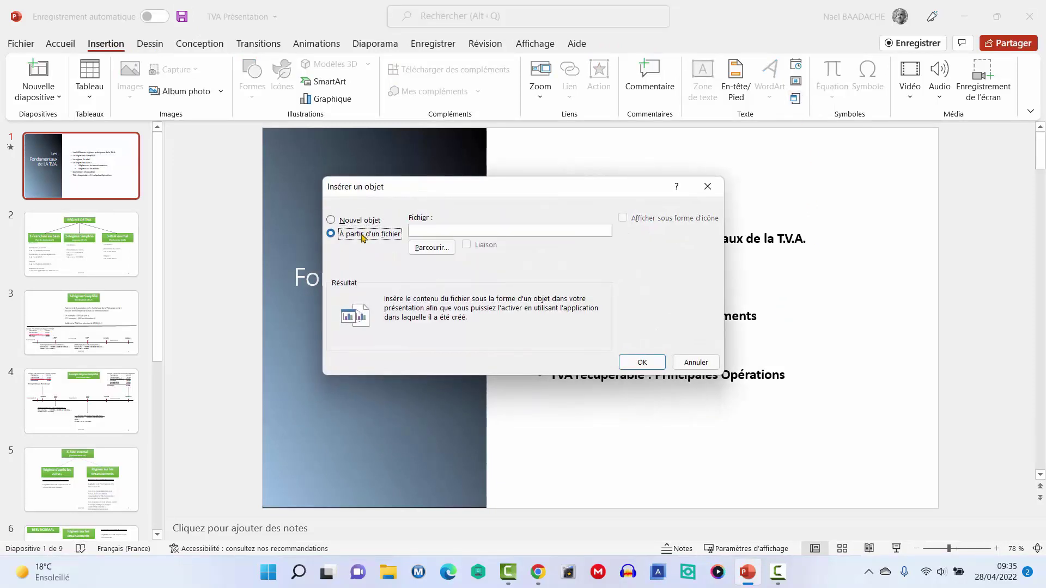
{"action": "left_click", "coordinate": [430, 248]}
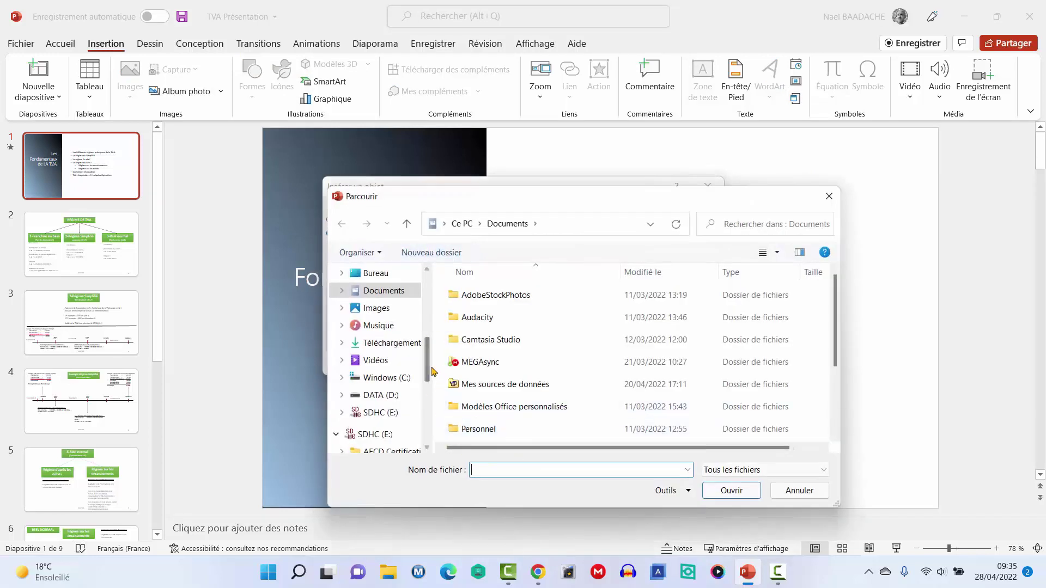
- Choose the Desktop PDF 'Gestion du risque des impayés' and tick Liaison to link it
{"action": "scroll", "coordinate": [434, 372], "scroll_direction": "up", "scroll_amount": 5}
{"action": "left_click", "coordinate": [375, 295]}
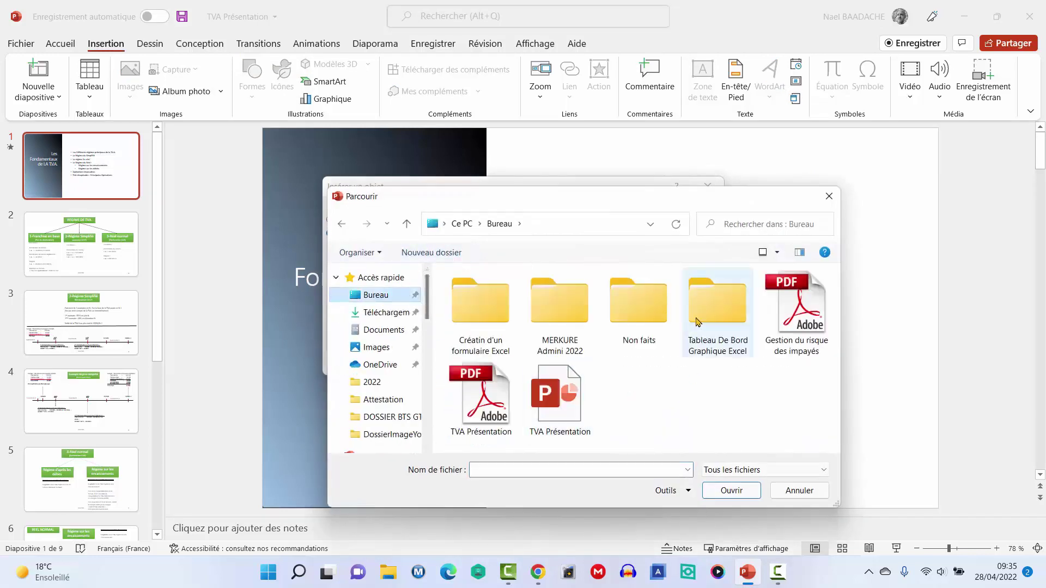
{"action": "left_click", "coordinate": [811, 320]}
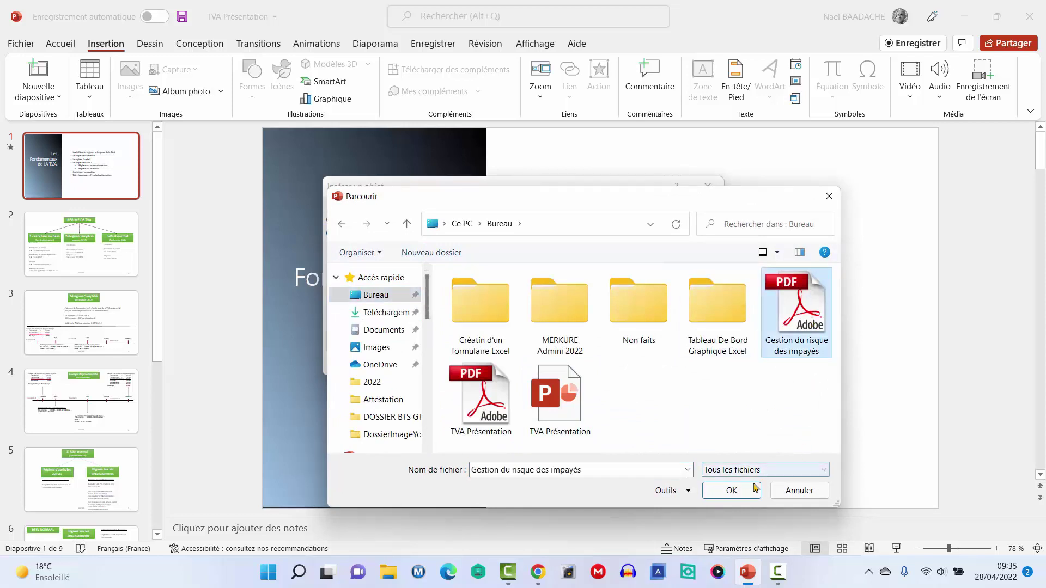
{"action": "left_click", "coordinate": [730, 491]}
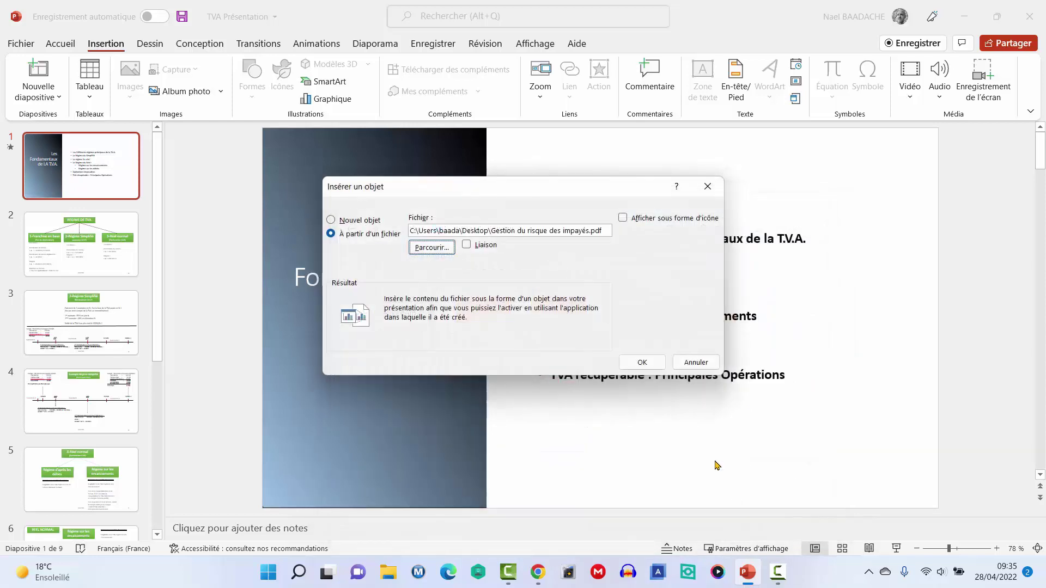
{"action": "left_click", "coordinate": [467, 246]}
{"action": "left_click", "coordinate": [466, 245]}
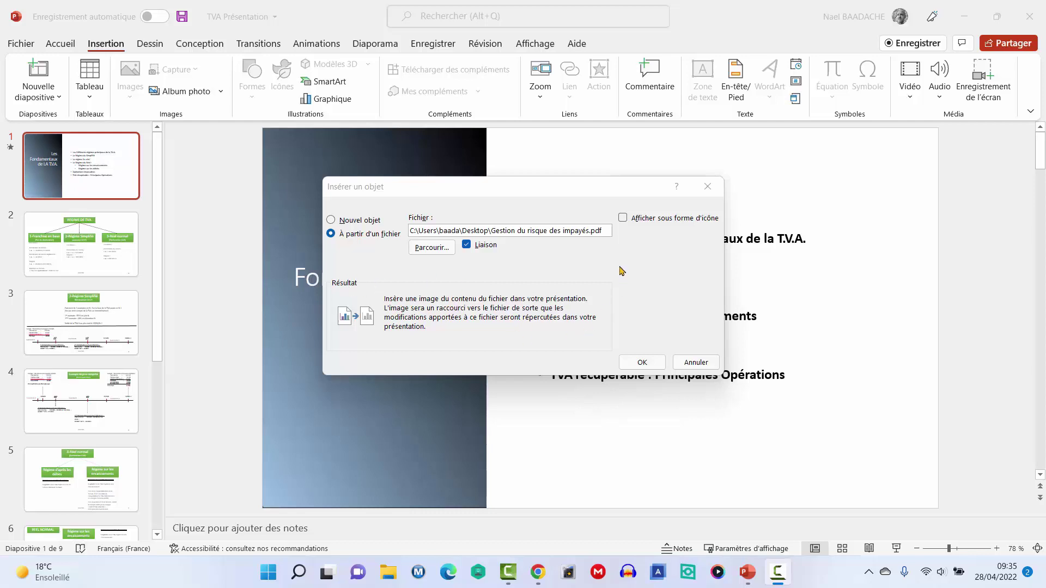
- Insert the linked PDF, shrink its preview, and place it below the title on the dark panel
{"action": "left_click", "coordinate": [642, 362]}
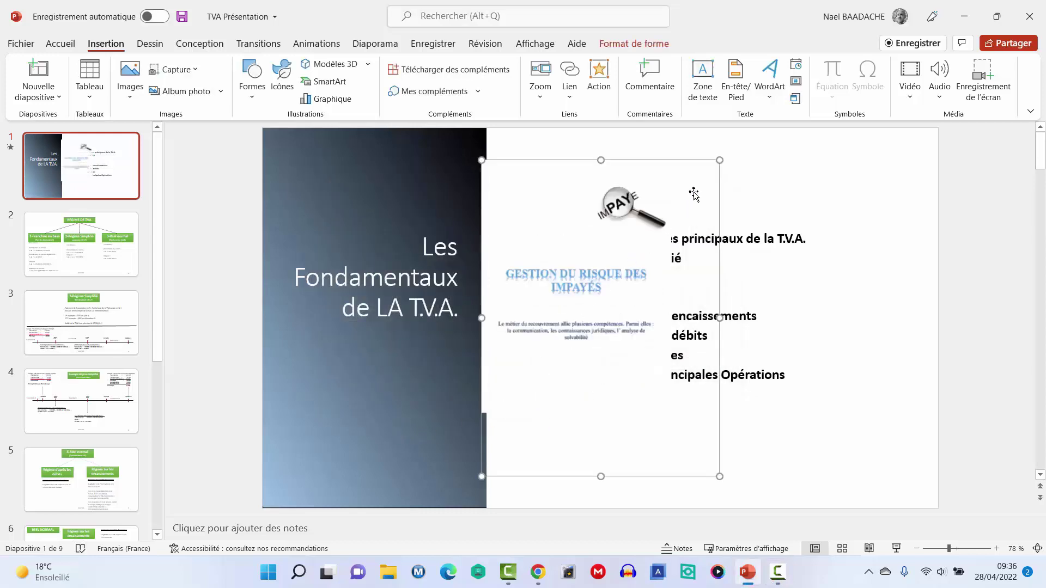
{"action": "mouse_move", "coordinate": [719, 160]}
{"action": "left_mouse_down"}
{"action": "mouse_move", "coordinate": [687, 224]}
{"action": "mouse_move", "coordinate": [596, 323]}
{"action": "left_mouse_up"}
{"action": "left_click_drag", "start_coordinate": [552, 413], "coordinate": [382, 429]}
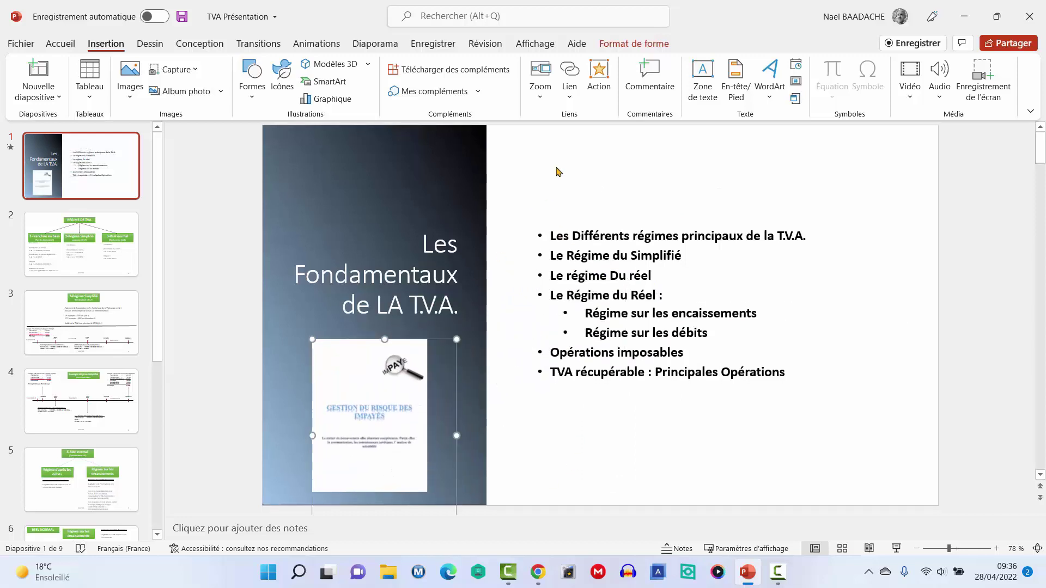
- Set the preview's click action to OLE action 'Ouvrir', then deselect it
{"action": "left_click", "coordinate": [598, 81]}
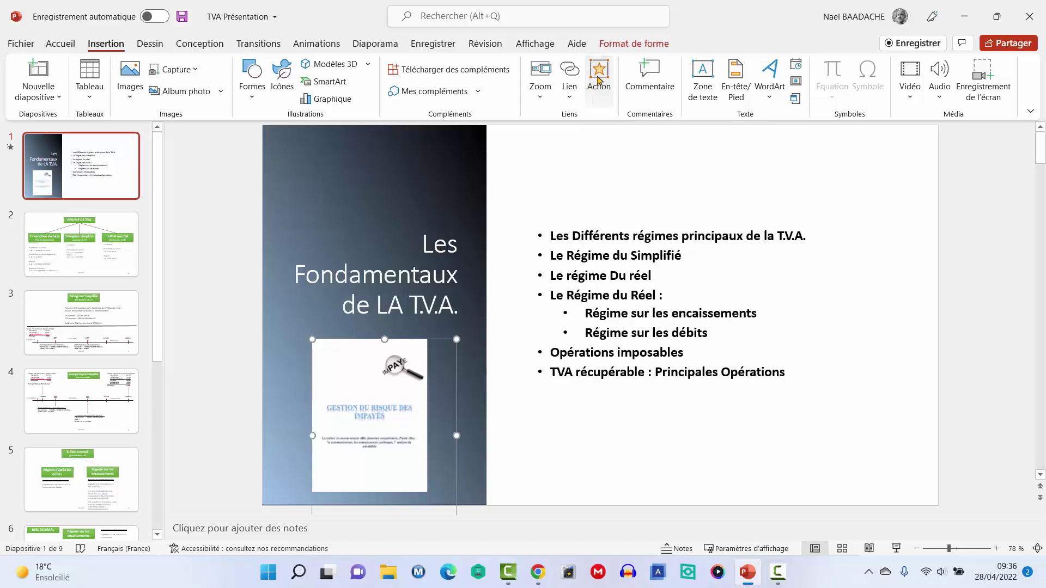
{"action": "left_click", "coordinate": [426, 314]}
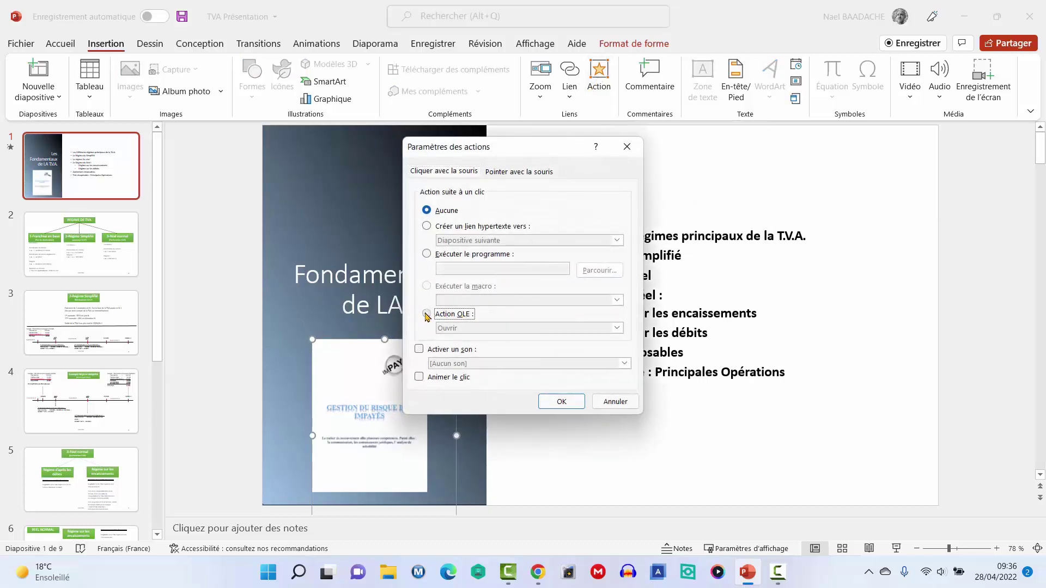
{"action": "left_click", "coordinate": [498, 328]}
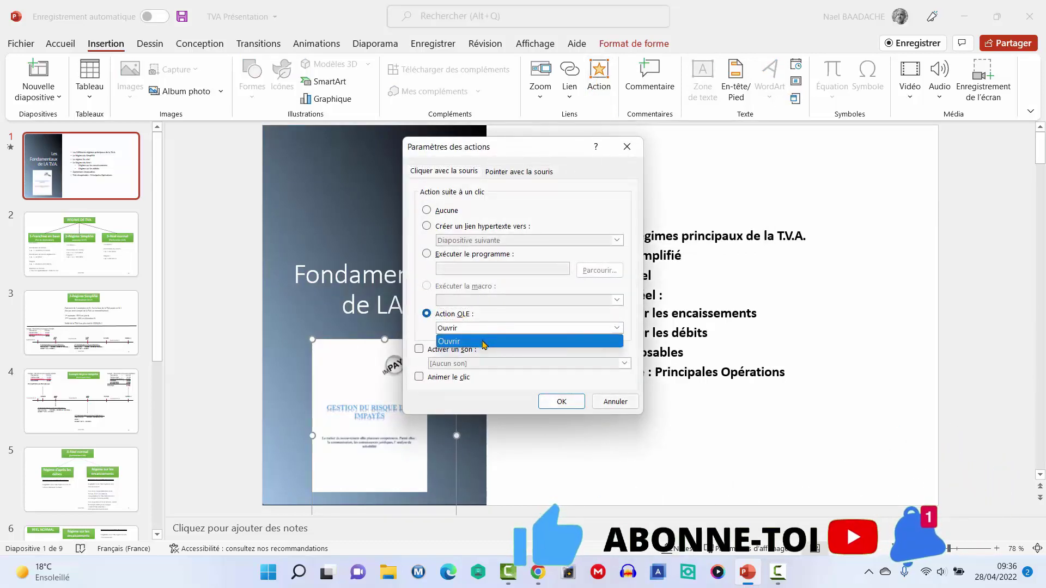
{"action": "left_click", "coordinate": [498, 340]}
{"action": "left_click", "coordinate": [554, 403]}
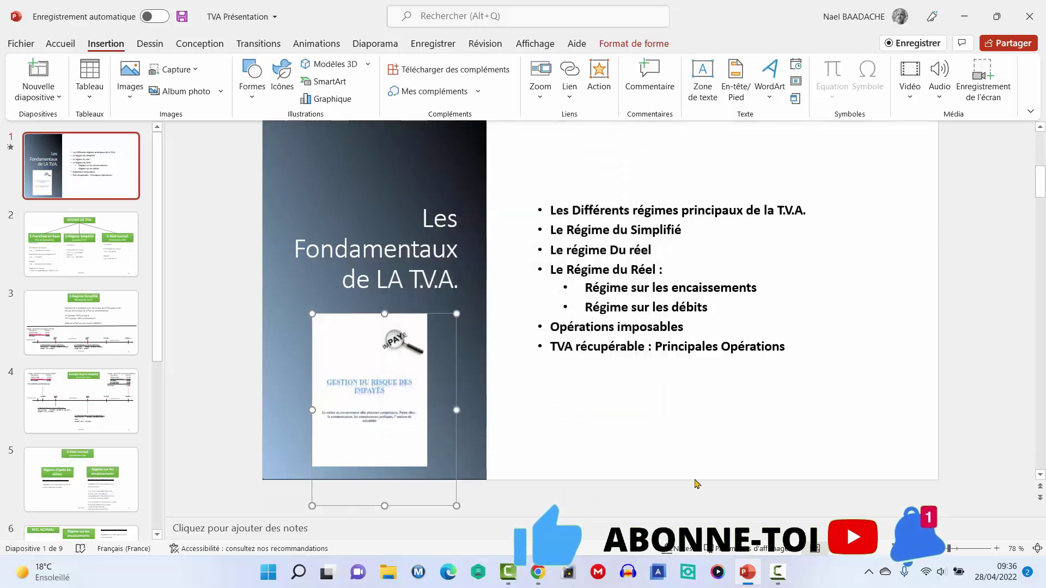
{"action": "left_click", "coordinate": [548, 432]}
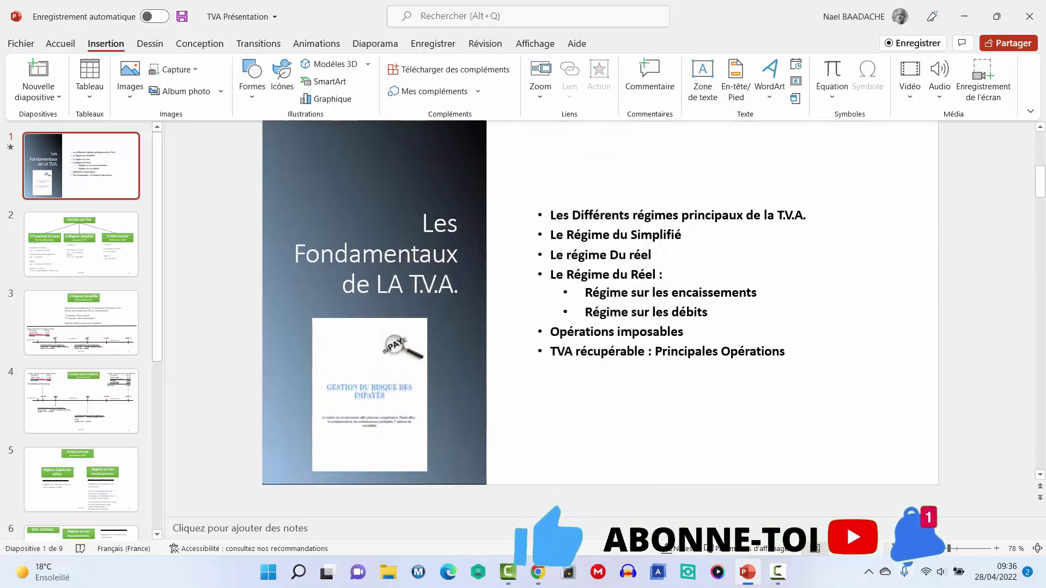
- Run the slideshow with F5, open the PDF from the preview, scroll to page 2, close Acrobat and exit
{"action": "key", "text": "F5"}
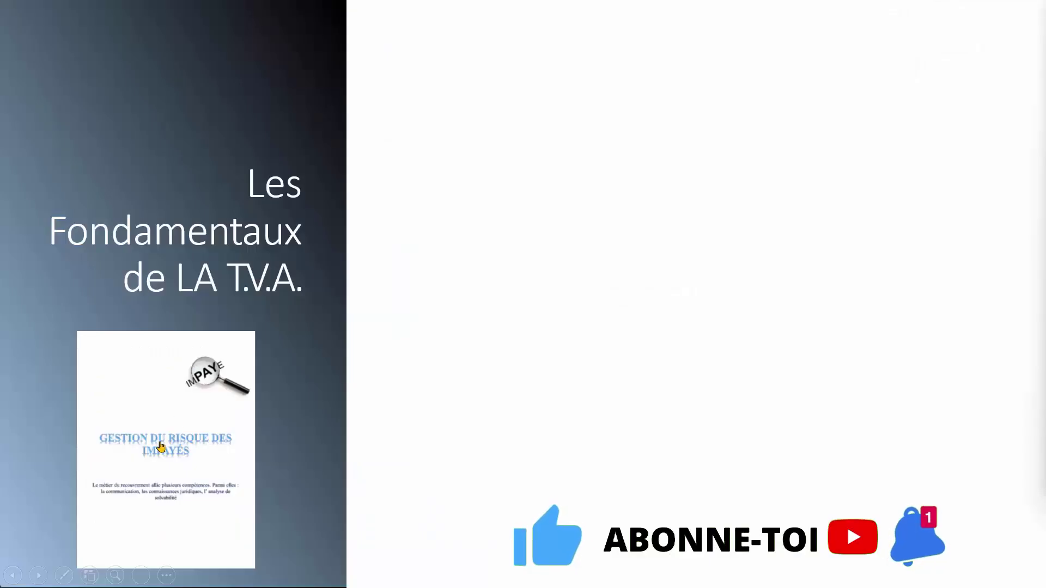
{"action": "left_click", "coordinate": [163, 447]}
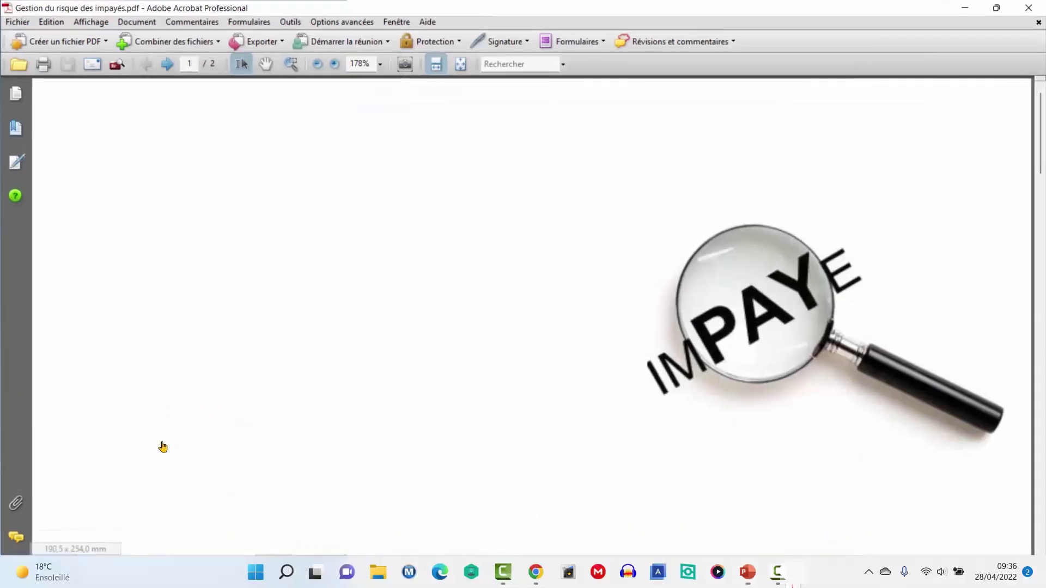
{"action": "scroll", "coordinate": [448, 152], "scroll_direction": "down", "scroll_amount": 5}
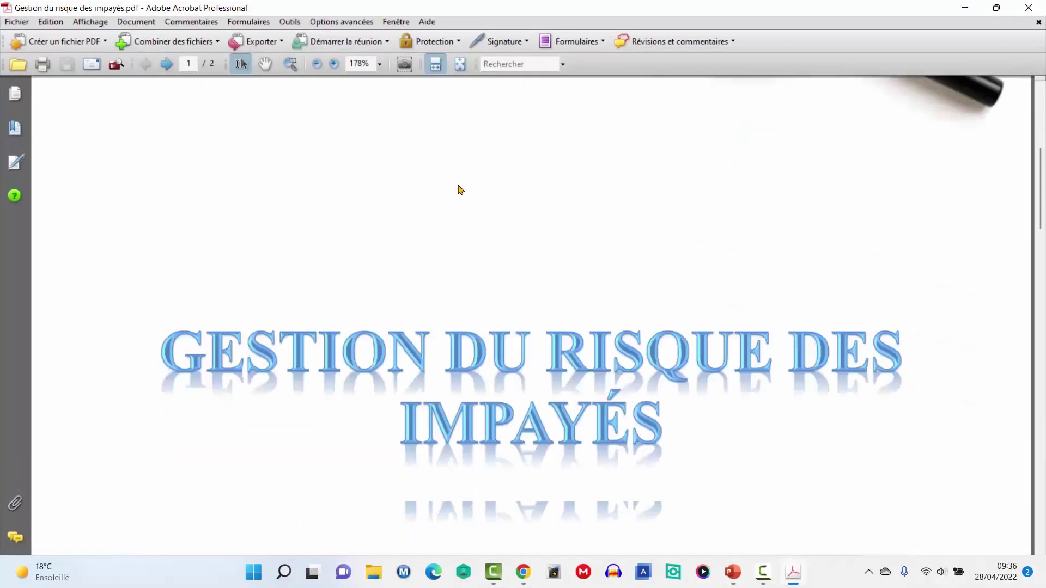
{"action": "scroll", "coordinate": [460, 187], "scroll_direction": "down", "scroll_amount": 5}
{"action": "scroll", "coordinate": [459, 187], "scroll_direction": "down", "scroll_amount": 5}
{"action": "scroll", "coordinate": [460, 187], "scroll_direction": "down", "scroll_amount": 2}
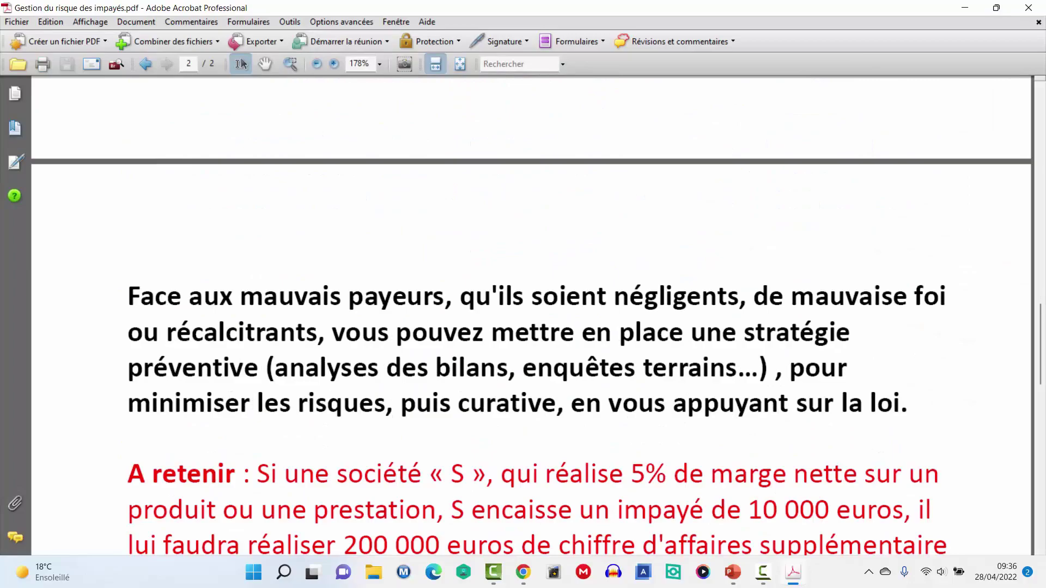
{"action": "left_click", "coordinate": [1028, 8]}
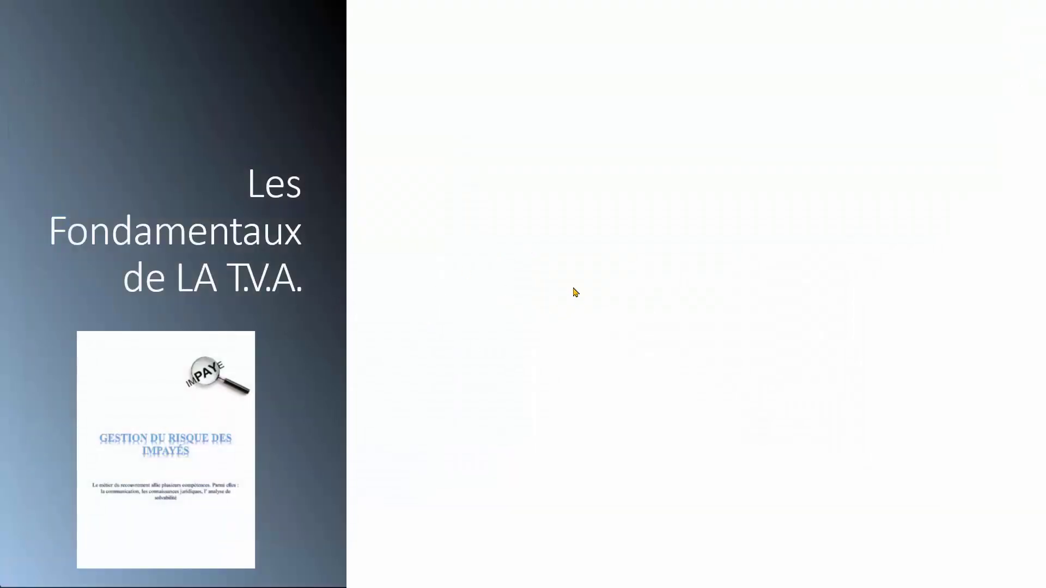
{"action": "key", "text": "Escape"}
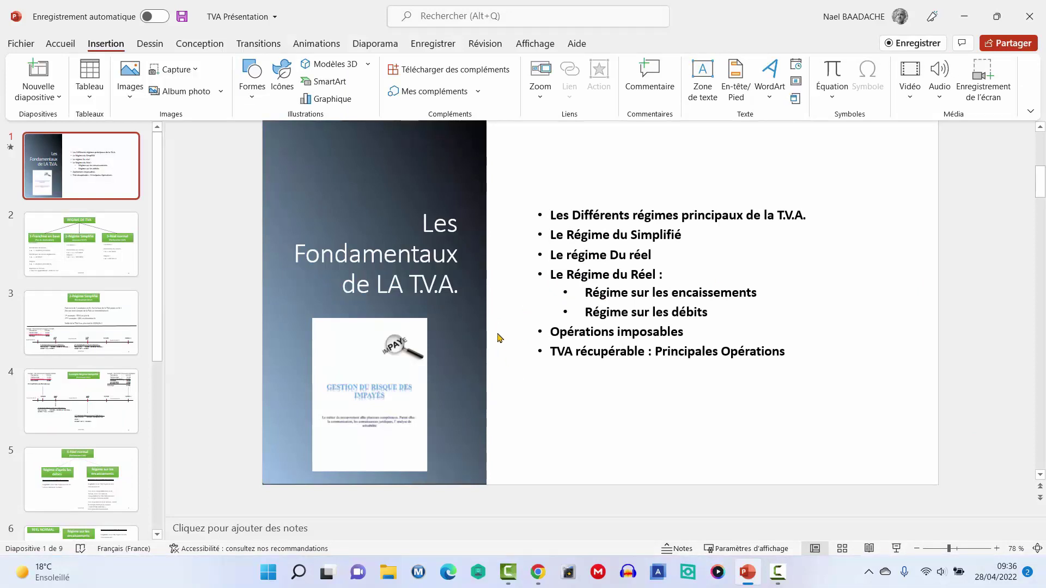
- Step through slides 2 and 3 to slide 4, 'Exemple Régime Simplifié (Déclaration CA12)'
{"action": "left_click", "coordinate": [82, 245]}
{"action": "left_click", "coordinate": [96, 333]}
{"action": "left_click", "coordinate": [98, 410]}
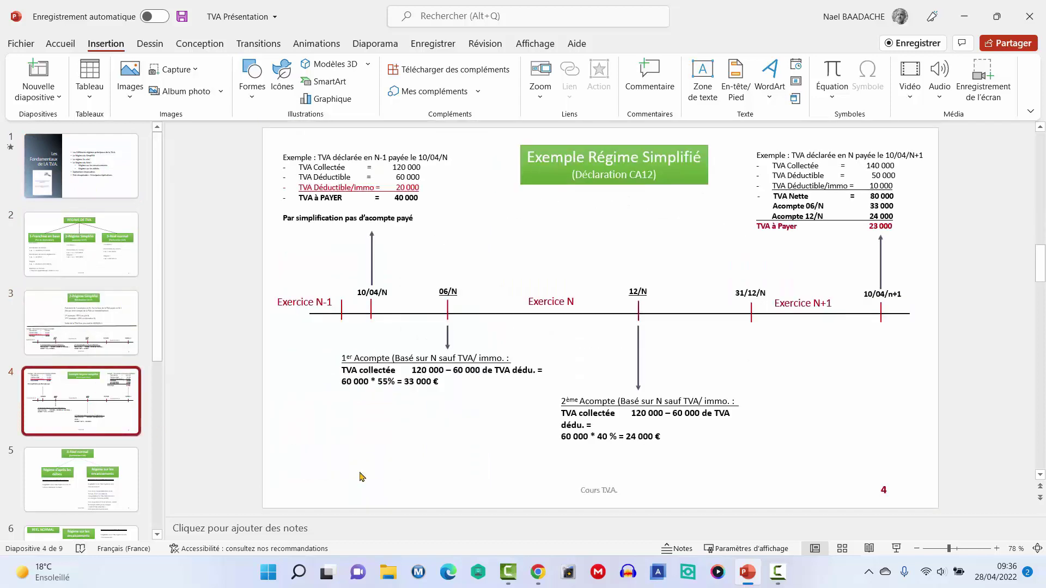